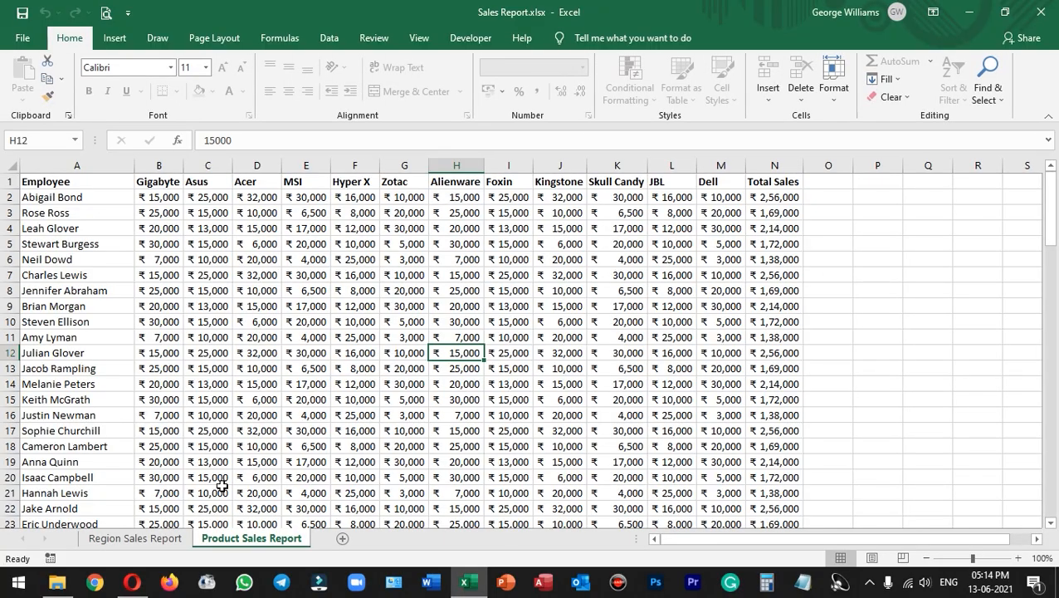
Step: Open the Sales Report workbook and switch to the Product Sales Report sheet
{"action": "left_click", "coordinate": [178, 537]}
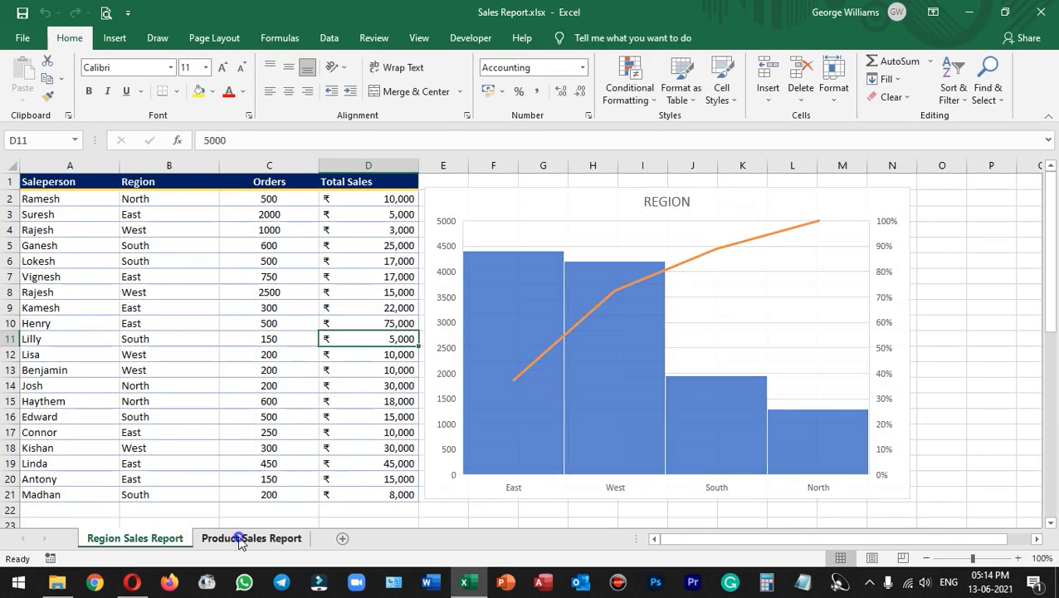
{"action": "left_click", "coordinate": [239, 538]}
{"action": "left_click", "coordinate": [169, 538]}
{"action": "left_click", "coordinate": [259, 539]}
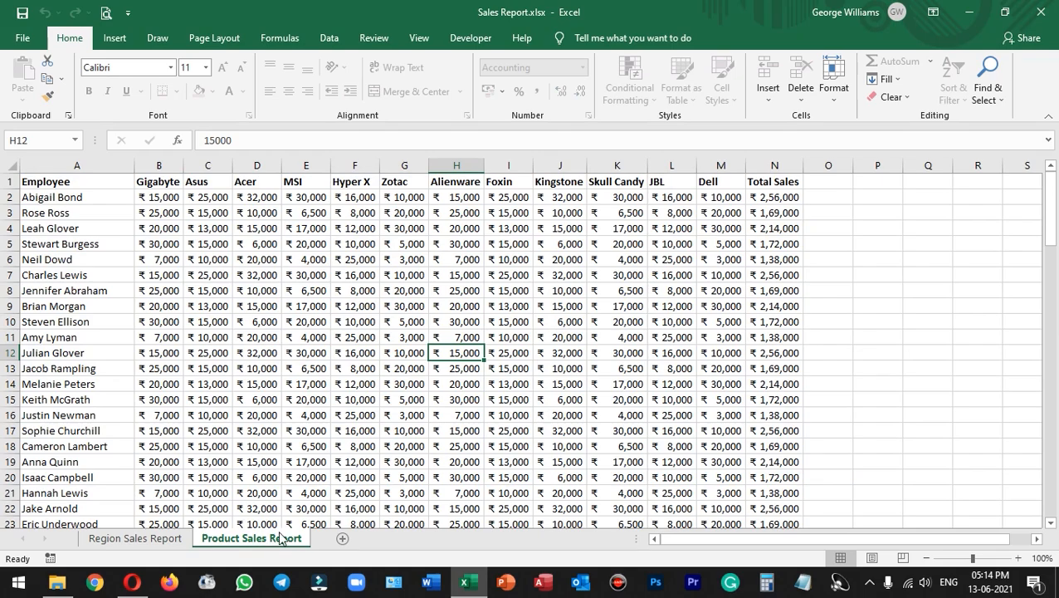
Step: Try to edit cell I10 in the Foxin column and dismiss the protected-sheet warning
{"action": "left_click", "coordinate": [515, 326]}
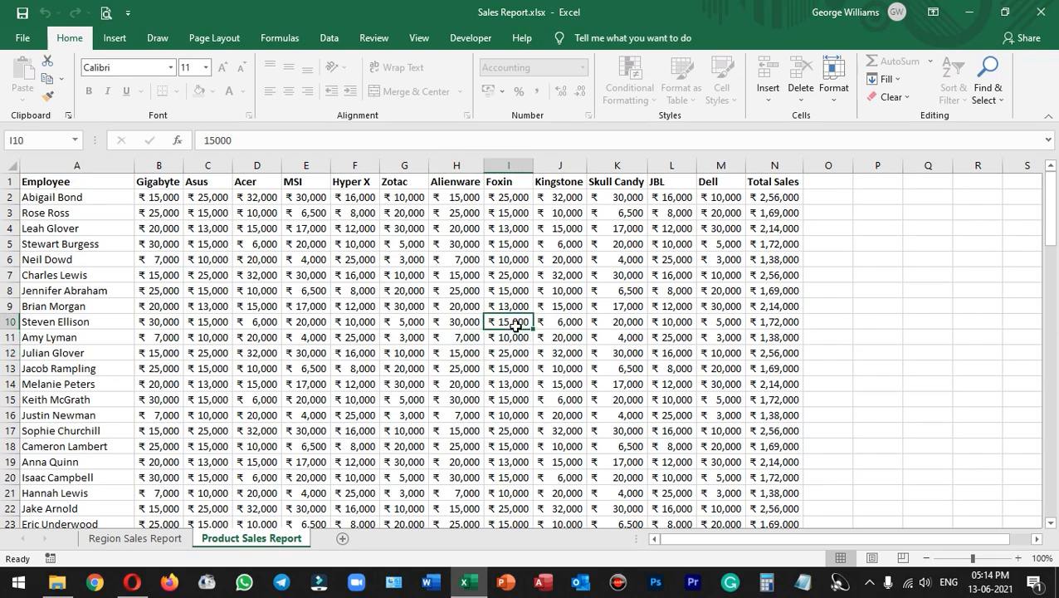
{"action": "double_click", "coordinate": [515, 326]}
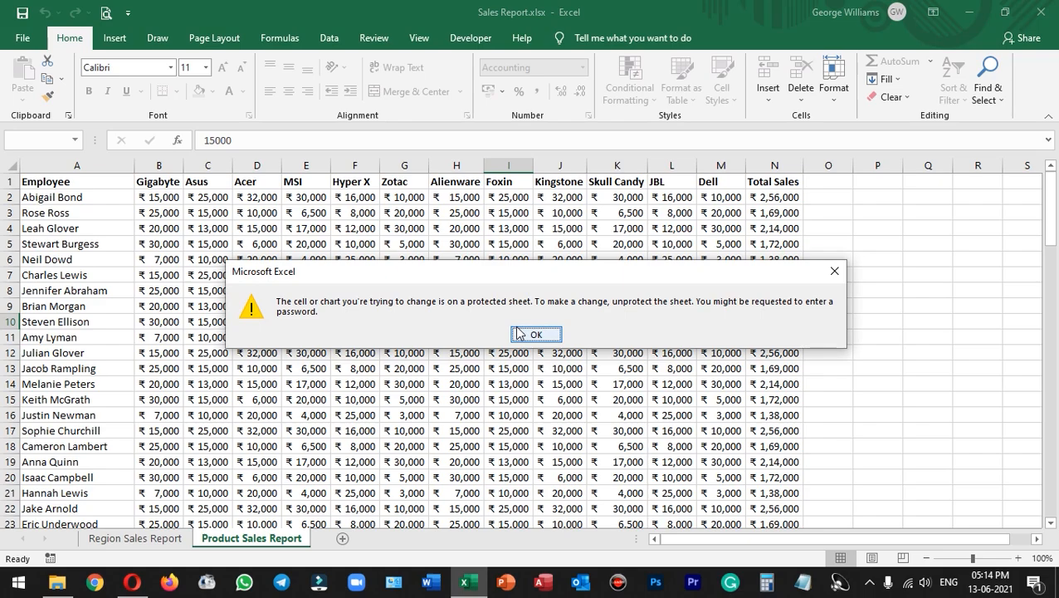
{"action": "left_click", "coordinate": [541, 334]}
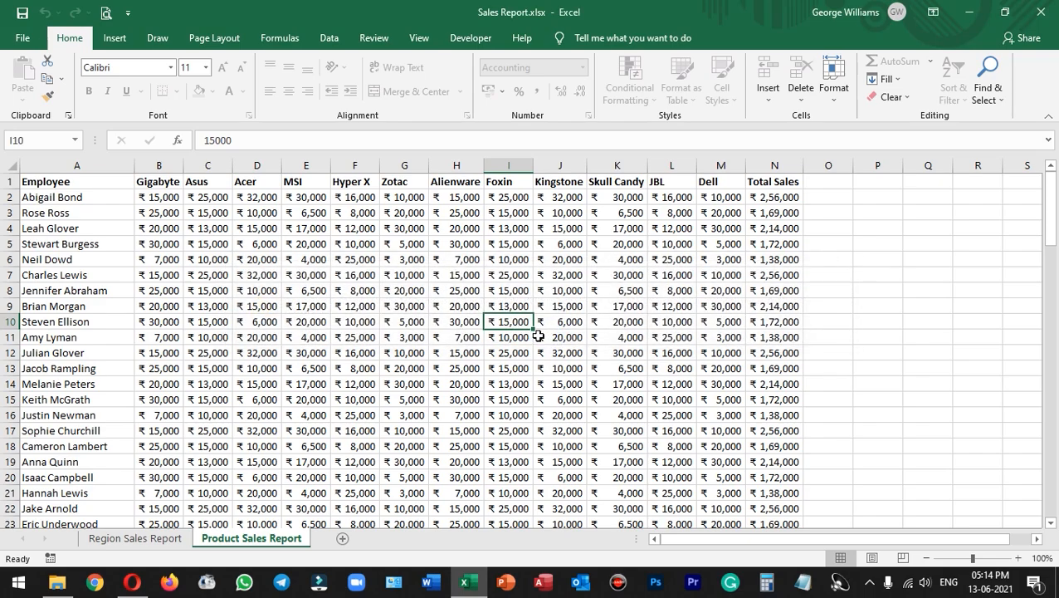
Step: Try to unprotect the Product Sales Report sheet by entering a sheet password
{"action": "right_click", "coordinate": [274, 545]}
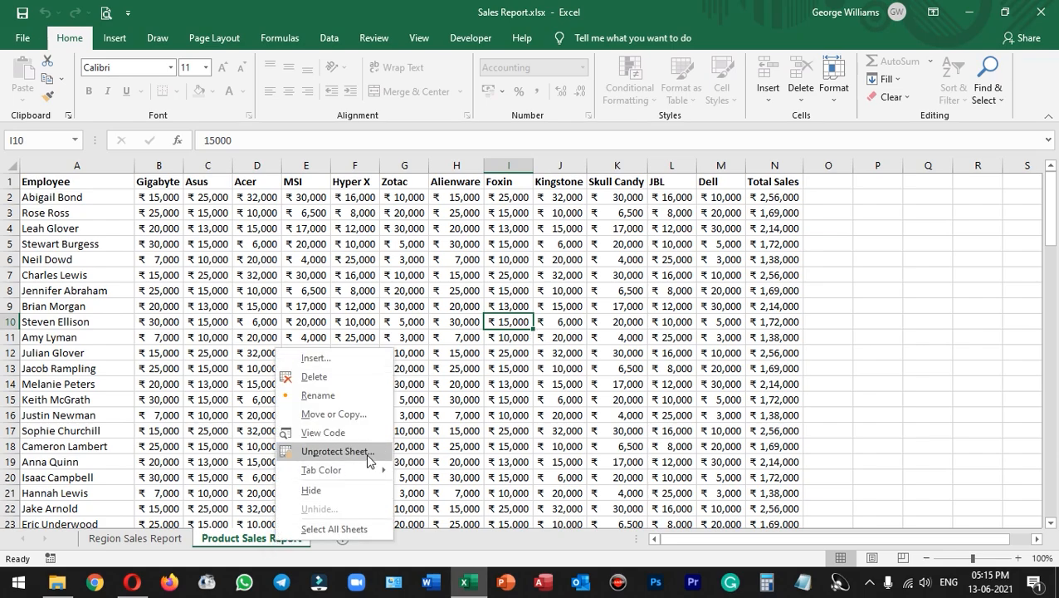
{"action": "left_click", "coordinate": [335, 452]}
{"action": "type", "text": "12345"}
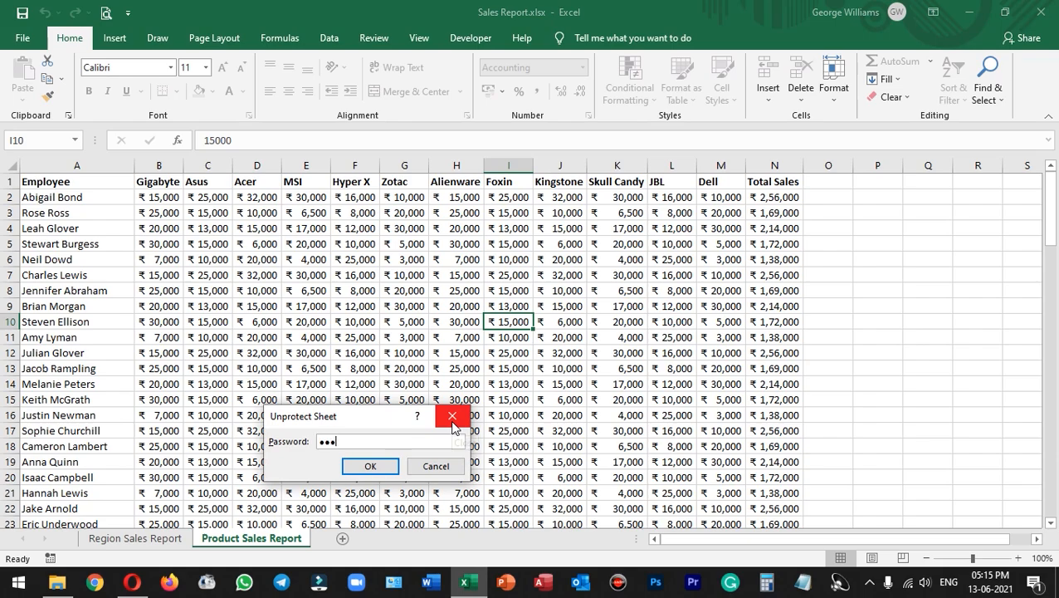
{"action": "key", "text": "Return"}
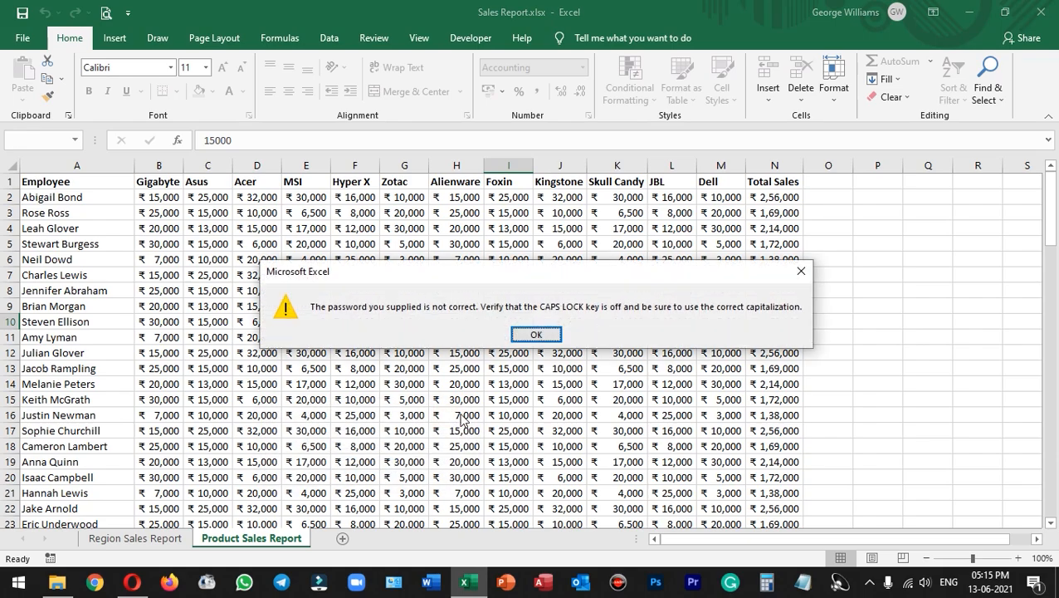
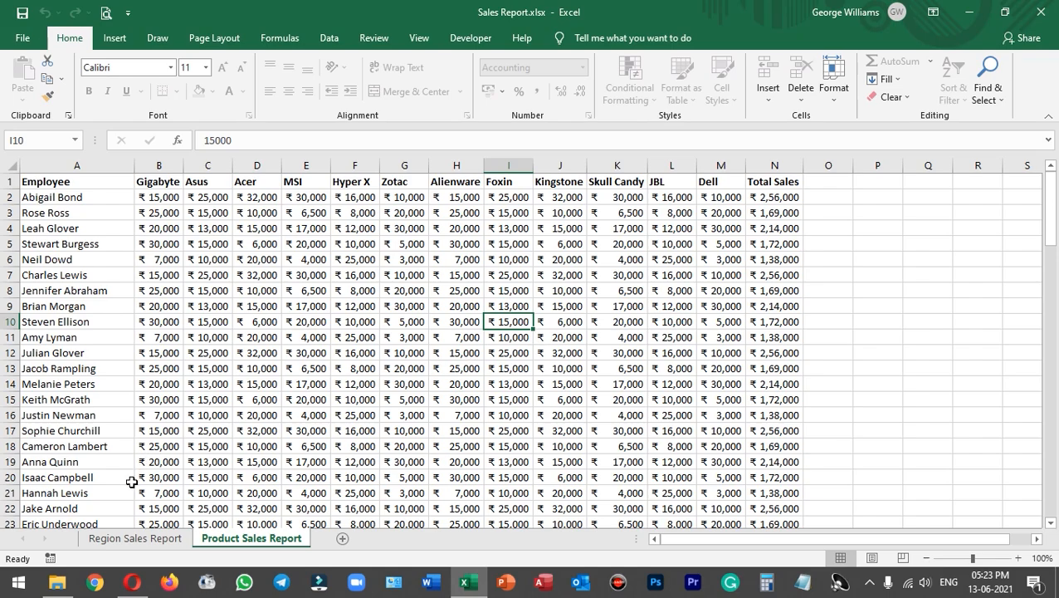
Step: Switch to the browser, open Google Sheets from the Google apps launcher, and start a blank spreadsheet
{"action": "left_click", "coordinate": [132, 582]}
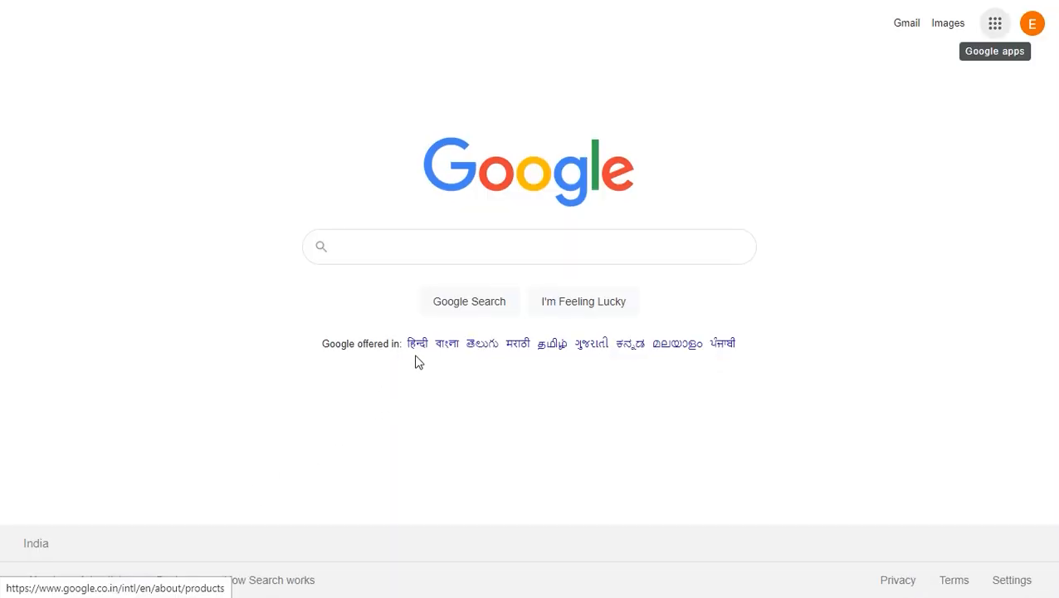
{"action": "left_click", "coordinate": [996, 27]}
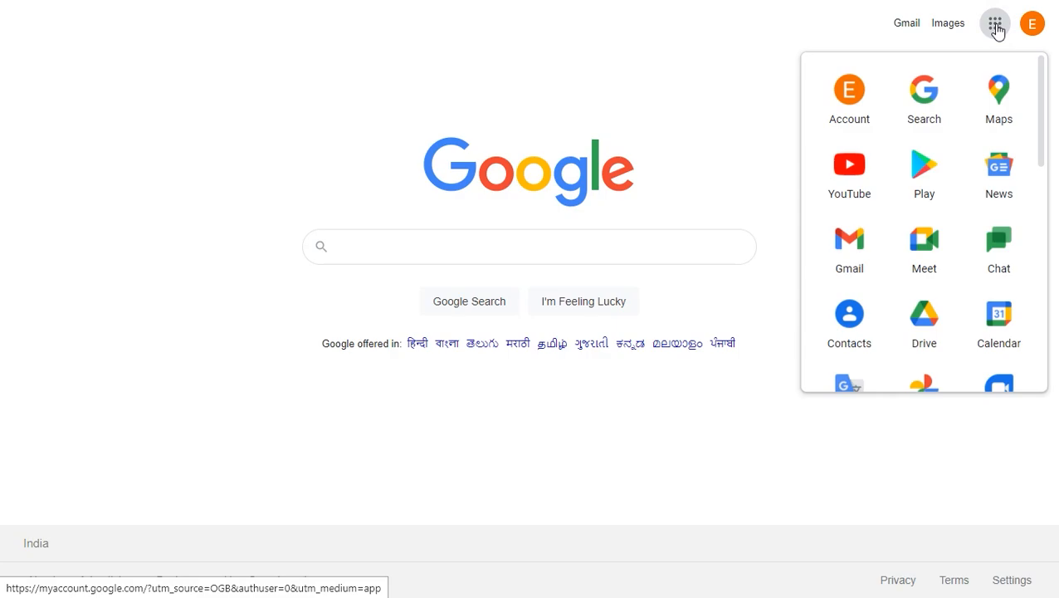
{"action": "scroll", "coordinate": [986, 131], "scroll_direction": "down", "scroll_amount": 5}
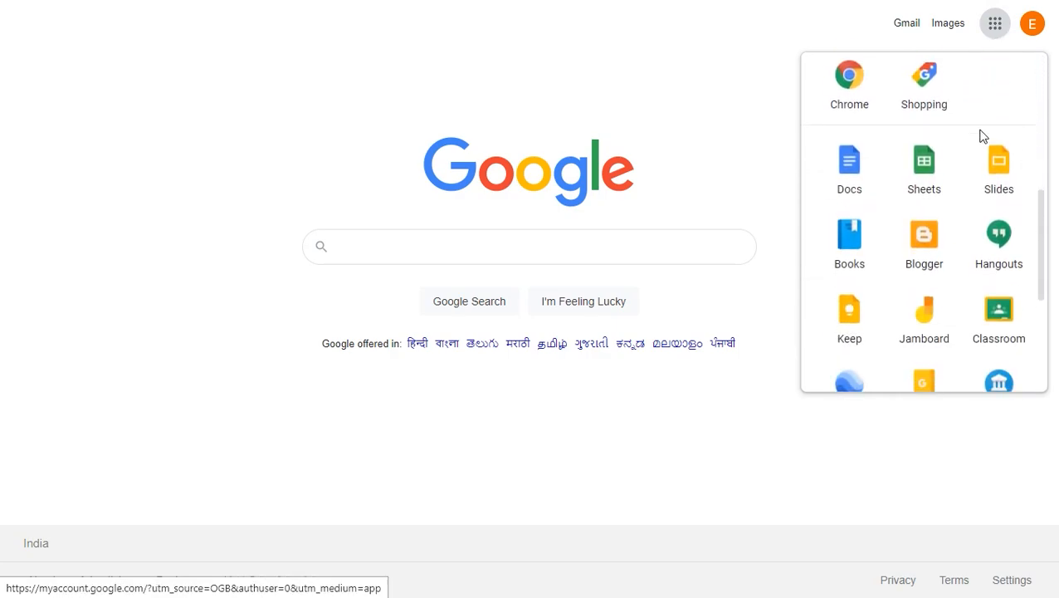
{"action": "left_click", "coordinate": [926, 162]}
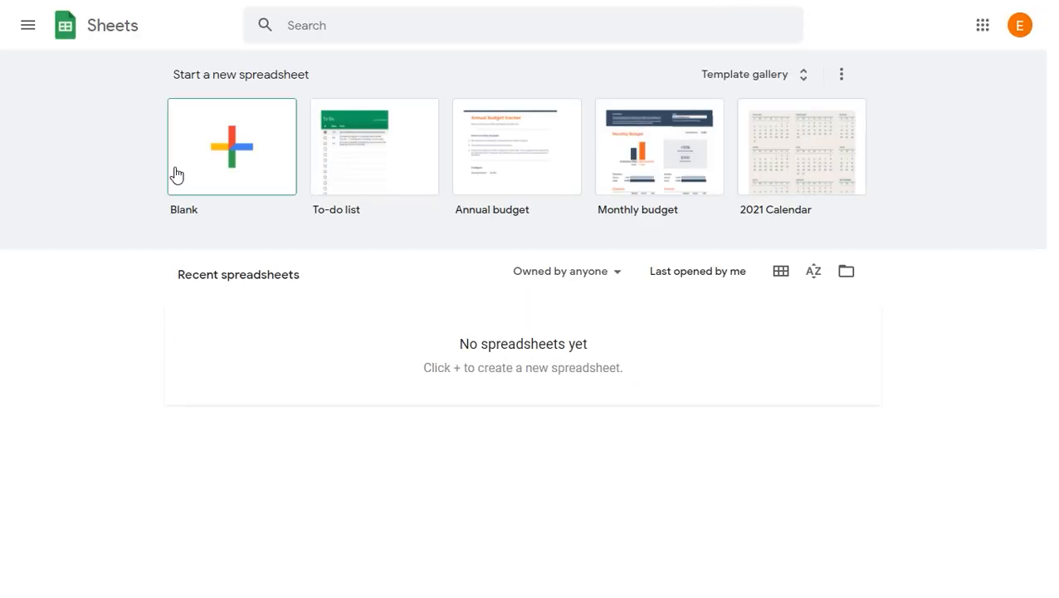
{"action": "left_click", "coordinate": [246, 148]}
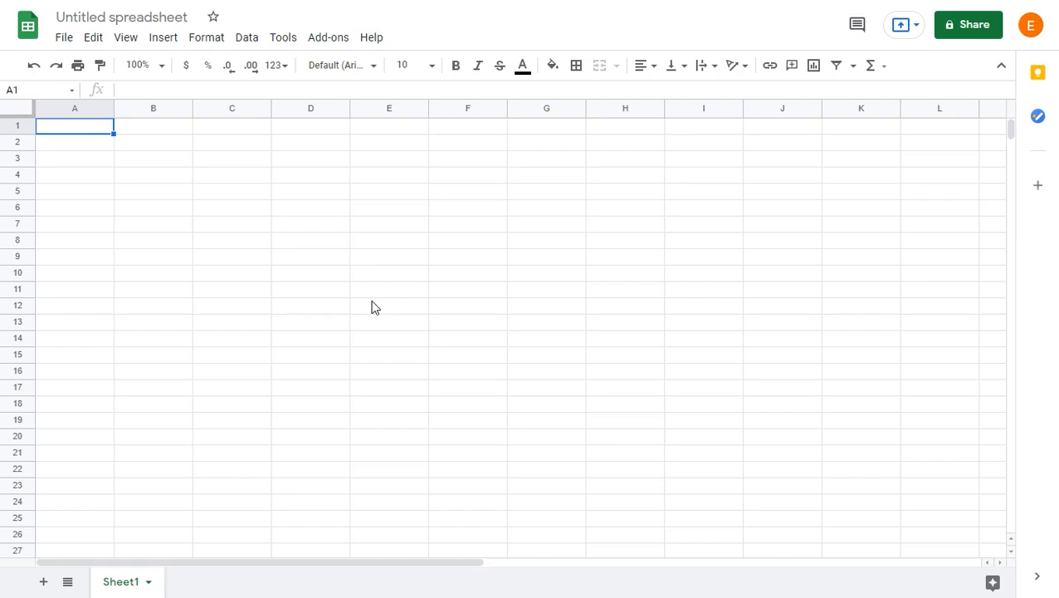
Step: Import Sales Report.xlsx from the Desktop into the blank spreadsheet, replacing the spreadsheet
{"action": "left_click", "coordinate": [66, 39]}
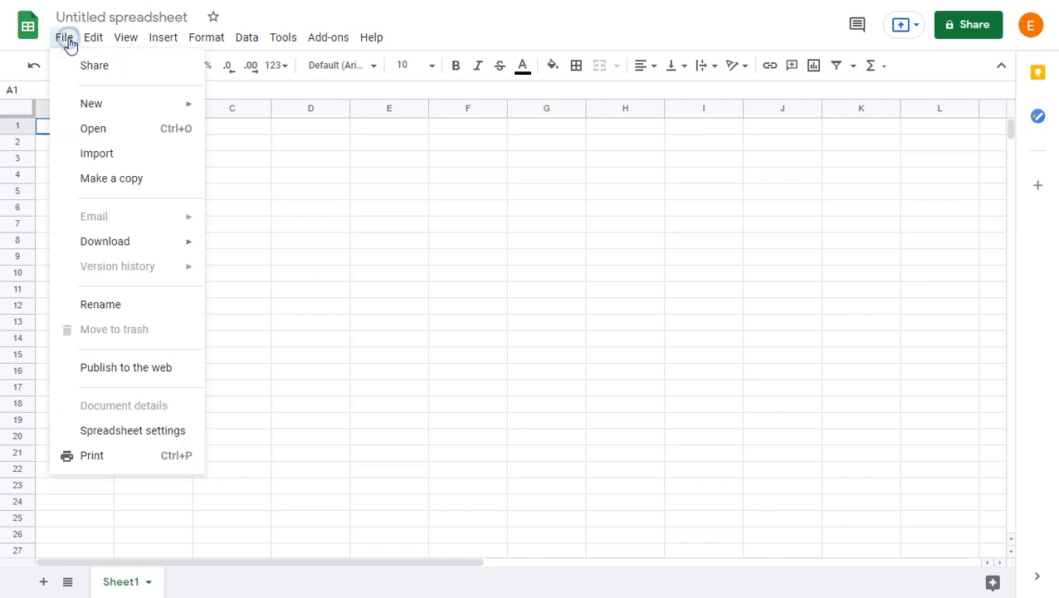
{"action": "left_click", "coordinate": [131, 156]}
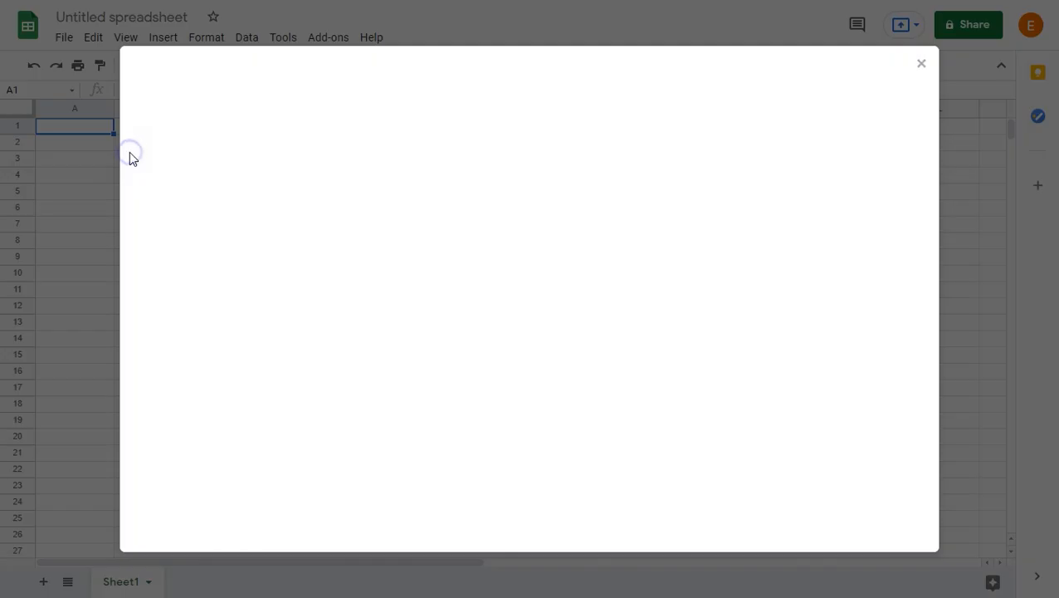
{"action": "left_click", "coordinate": [390, 110]}
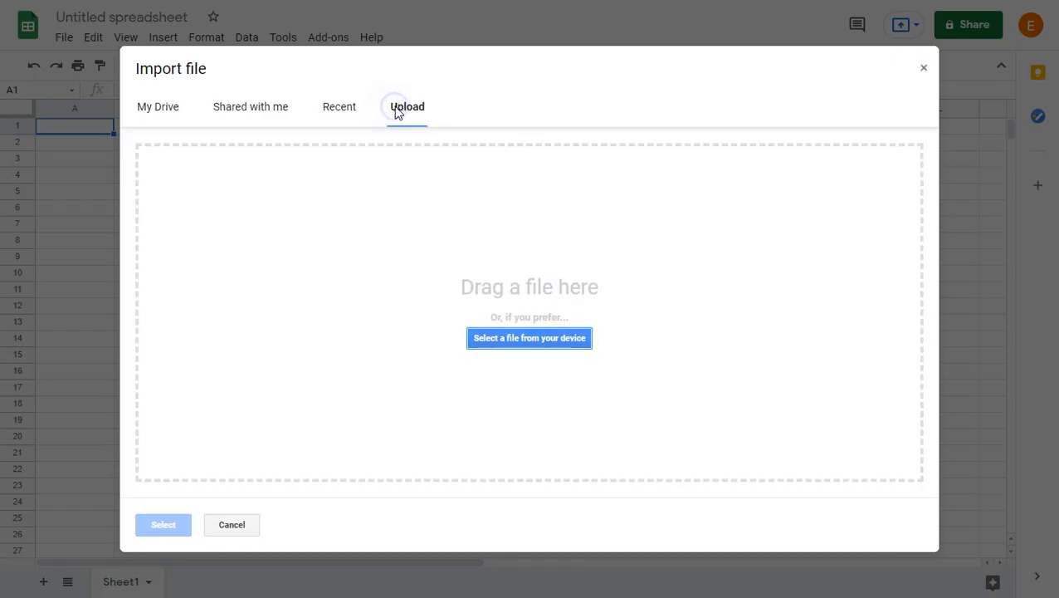
{"action": "left_click", "coordinate": [538, 340]}
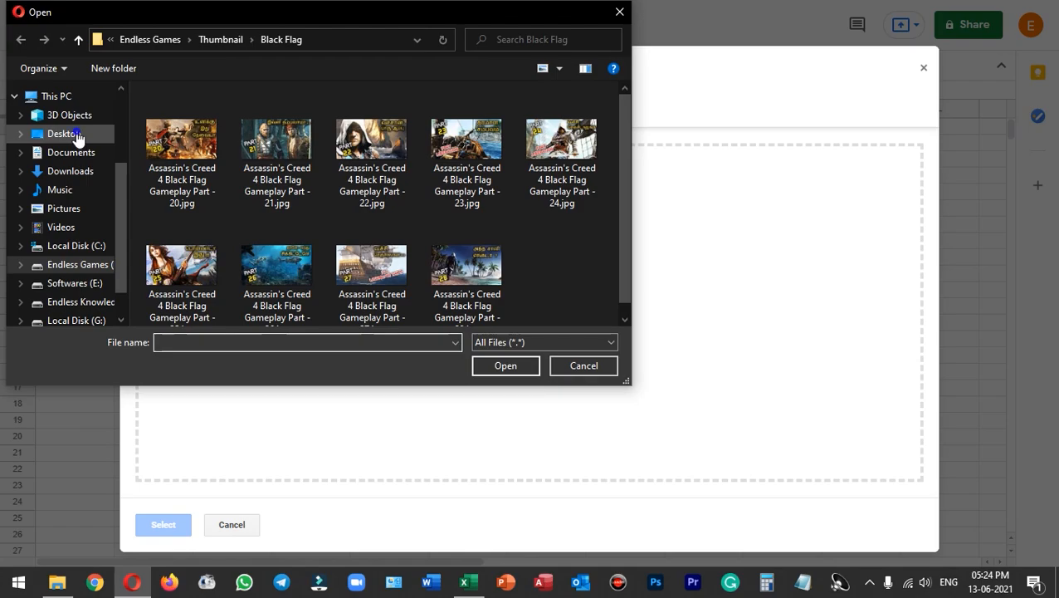
{"action": "left_click", "coordinate": [77, 137]}
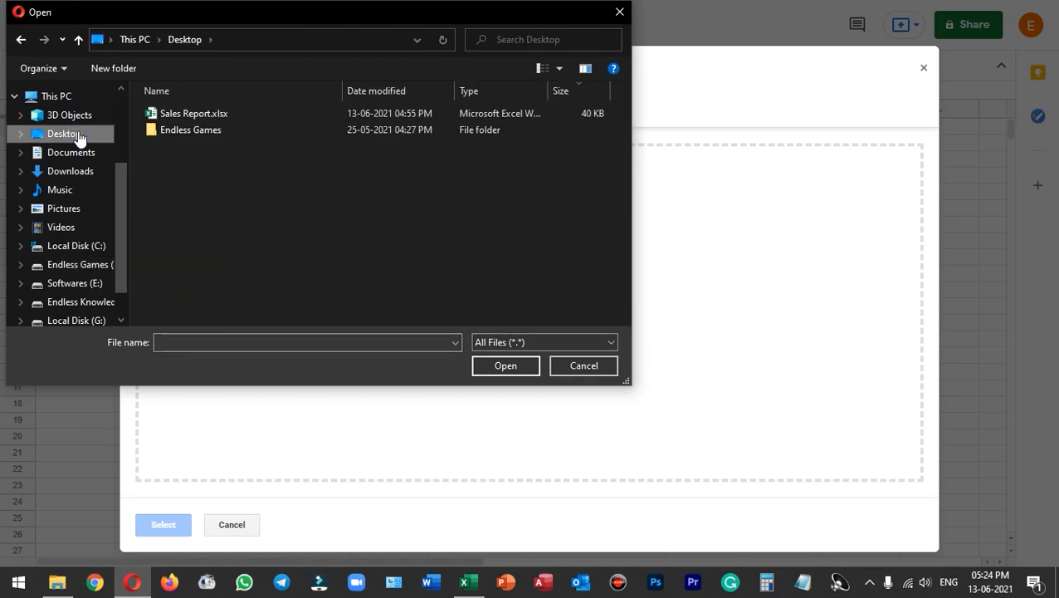
{"action": "left_click", "coordinate": [198, 113]}
{"action": "left_click", "coordinate": [504, 367]}
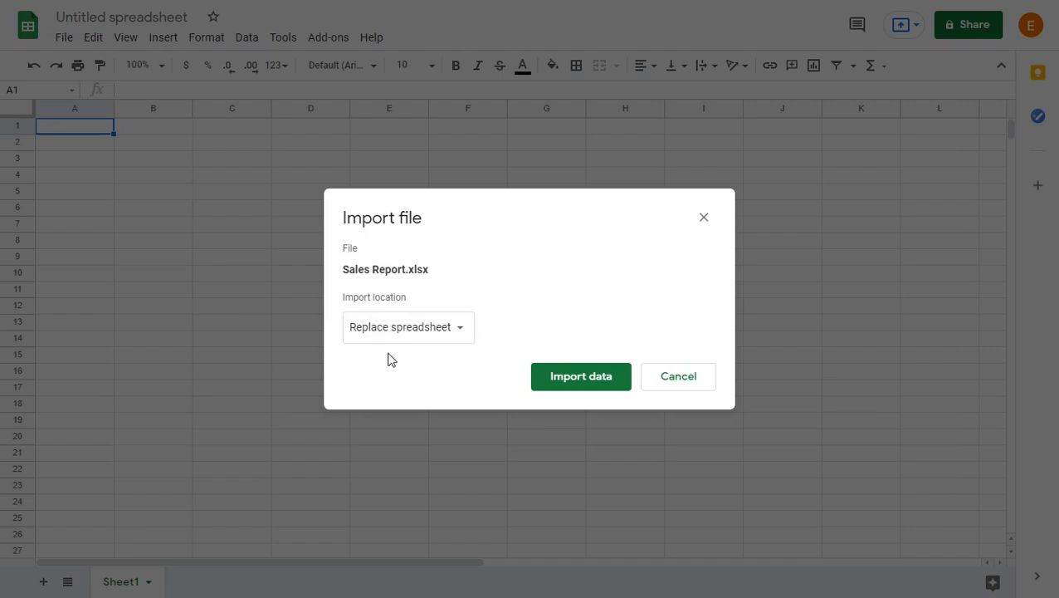
{"action": "left_click", "coordinate": [584, 379]}
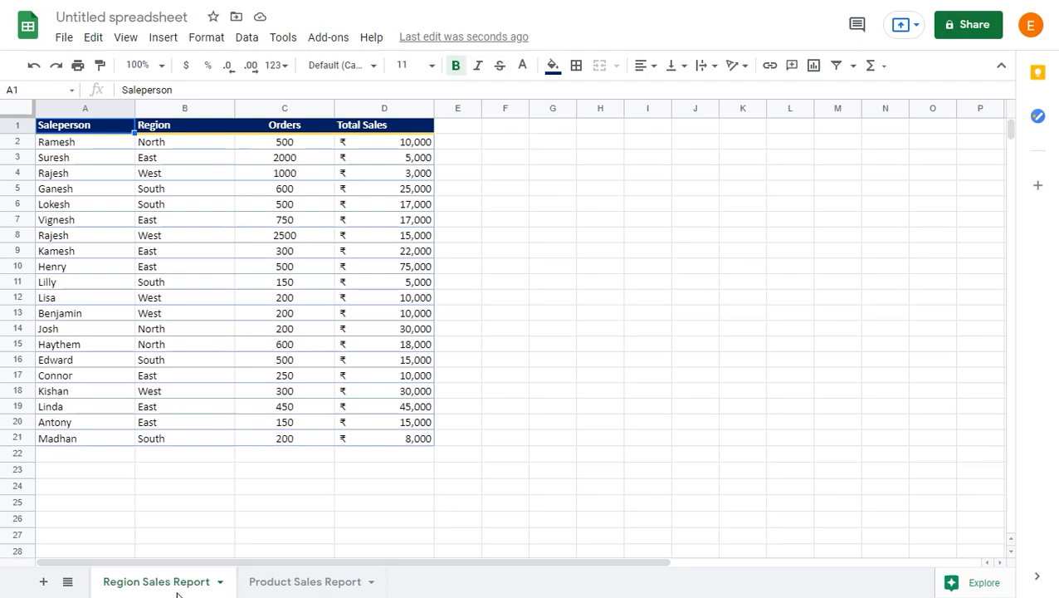
{"action": "left_click", "coordinate": [290, 585]}
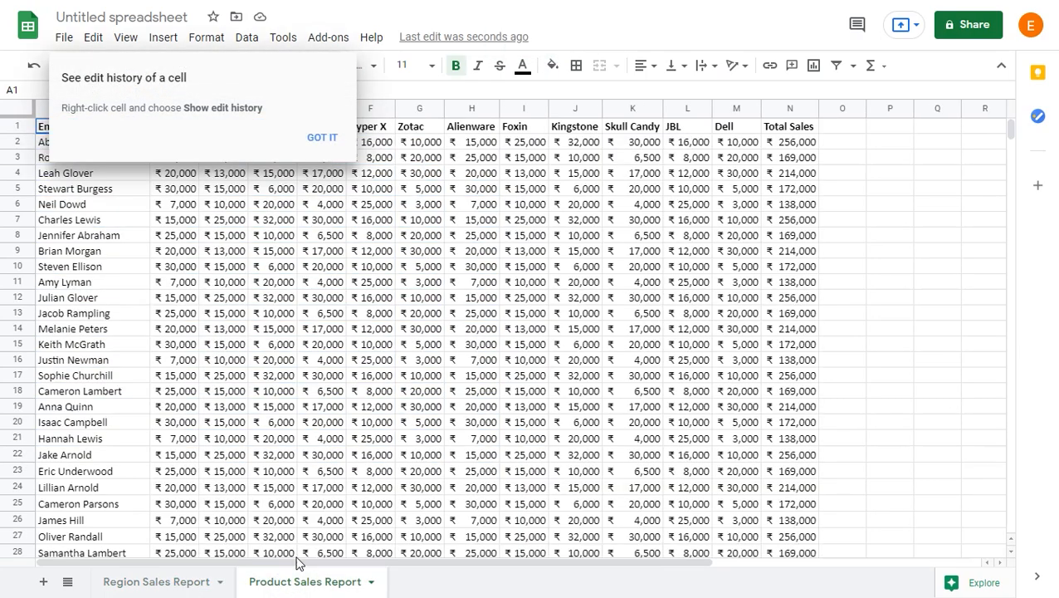
{"action": "left_click", "coordinate": [330, 143]}
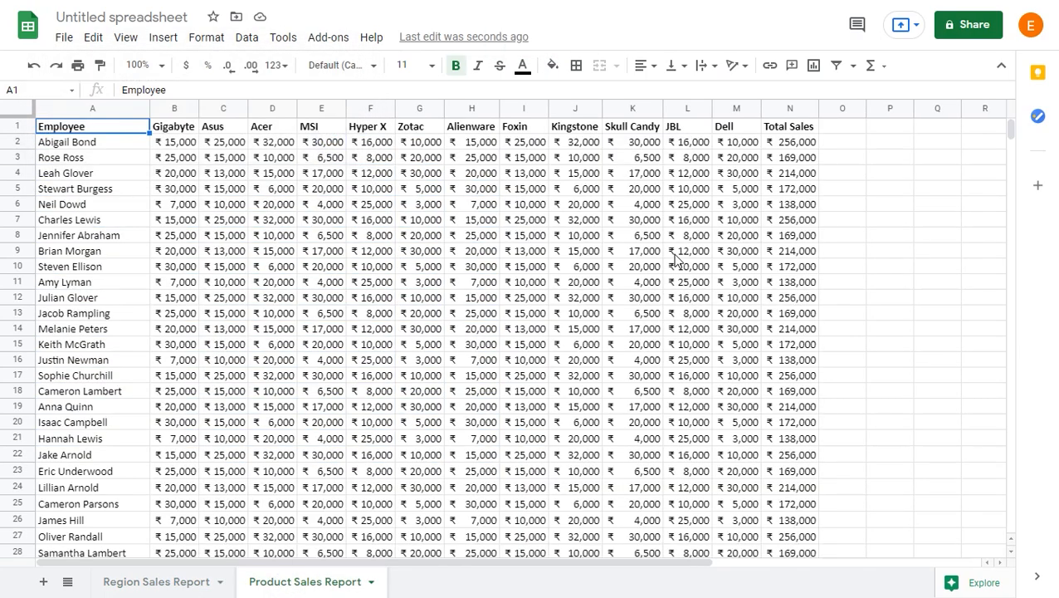
{"action": "double_click", "coordinate": [645, 235]}
{"action": "key", "text": "BackSpace"}
{"action": "key", "text": "BackSpace"}
{"action": "key", "text": "BackSpace"}
{"action": "key", "text": "BackSpace"}
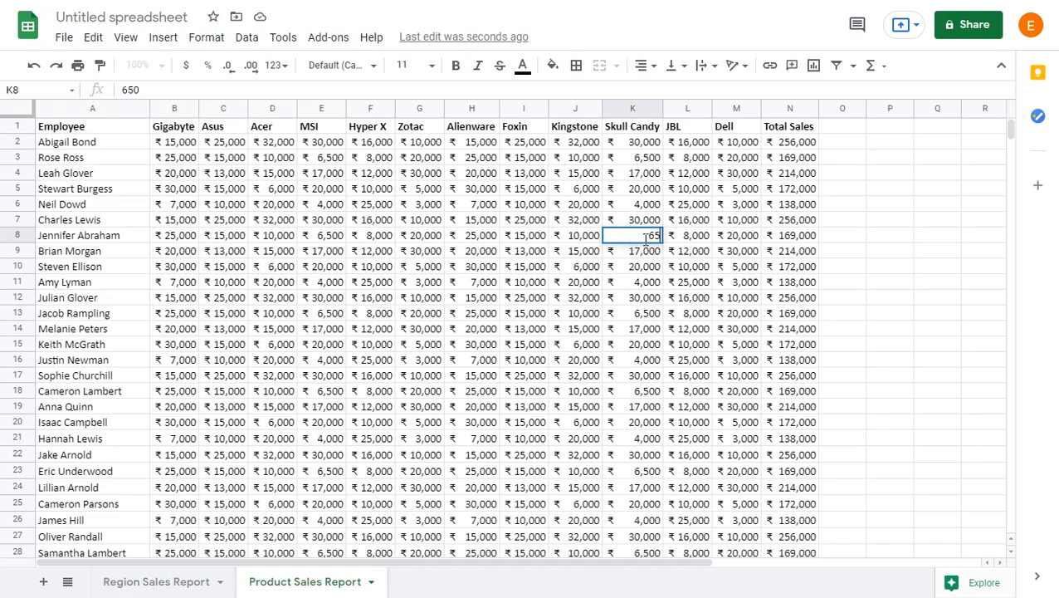
{"action": "type", "text": "7,500"}
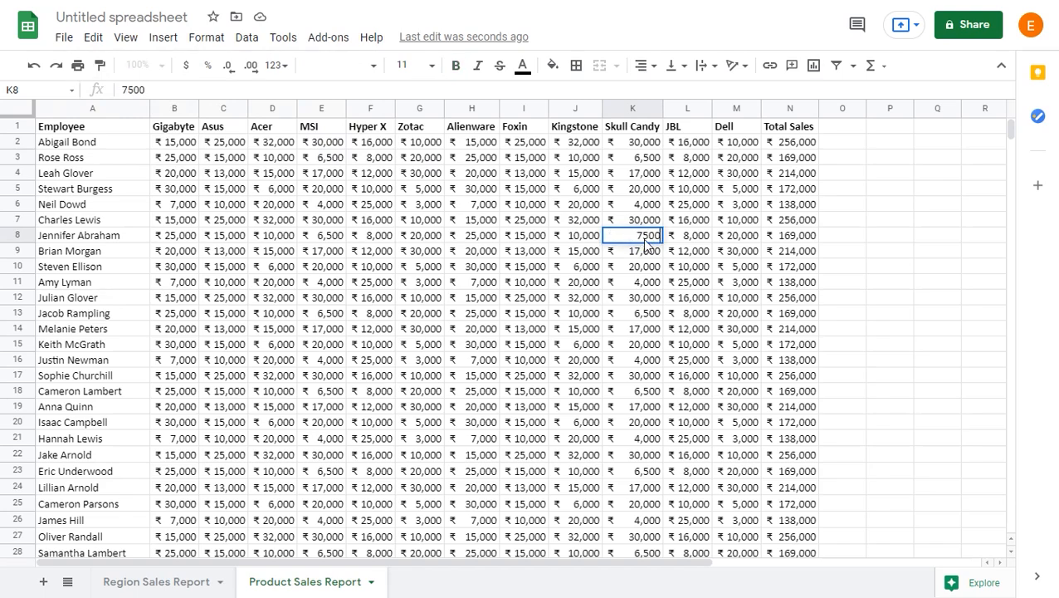
{"action": "key", "text": "Return"}
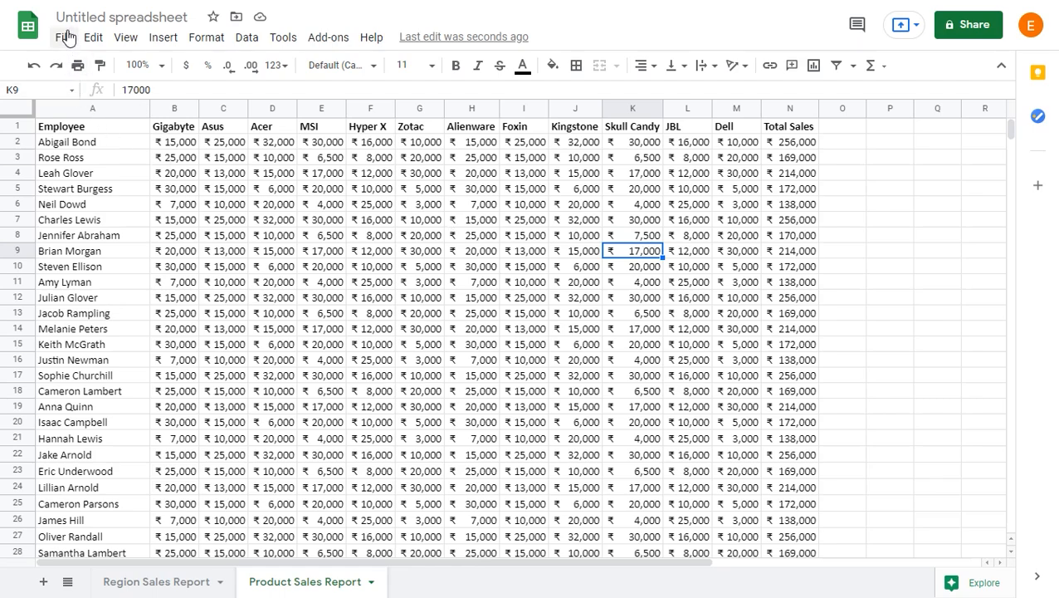
Step: Rename the spreadsheet as Unprotected
{"action": "left_click", "coordinate": [140, 17]}
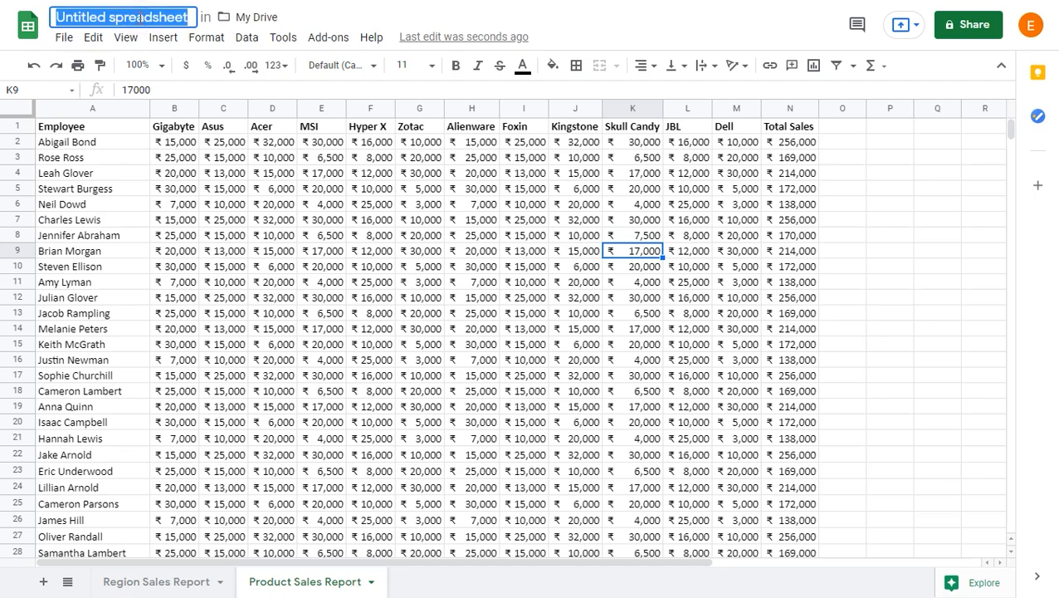
{"action": "type", "text": "Un"}
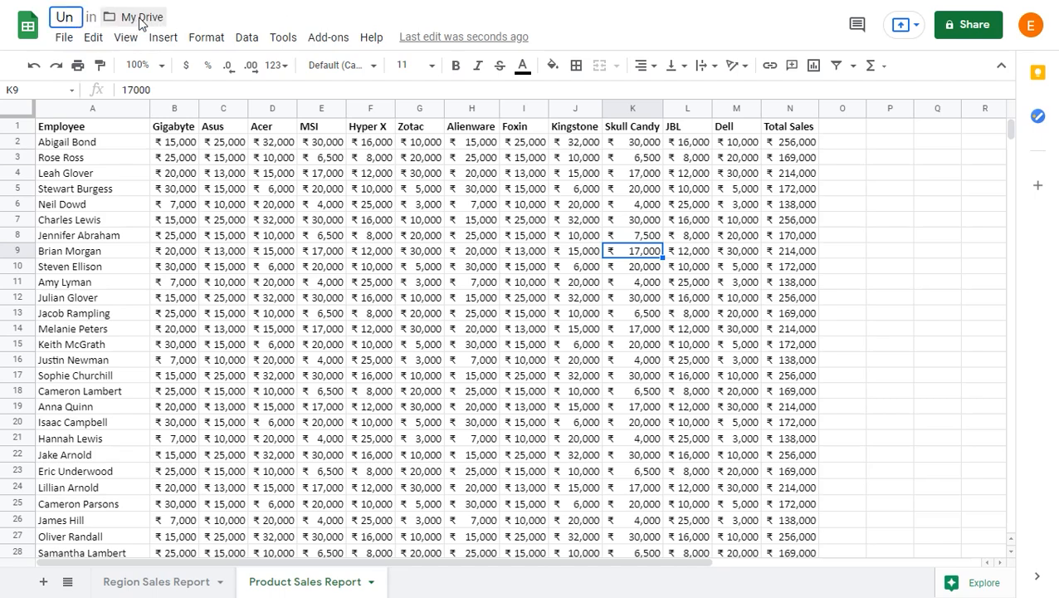
{"action": "type", "text": "protect"}
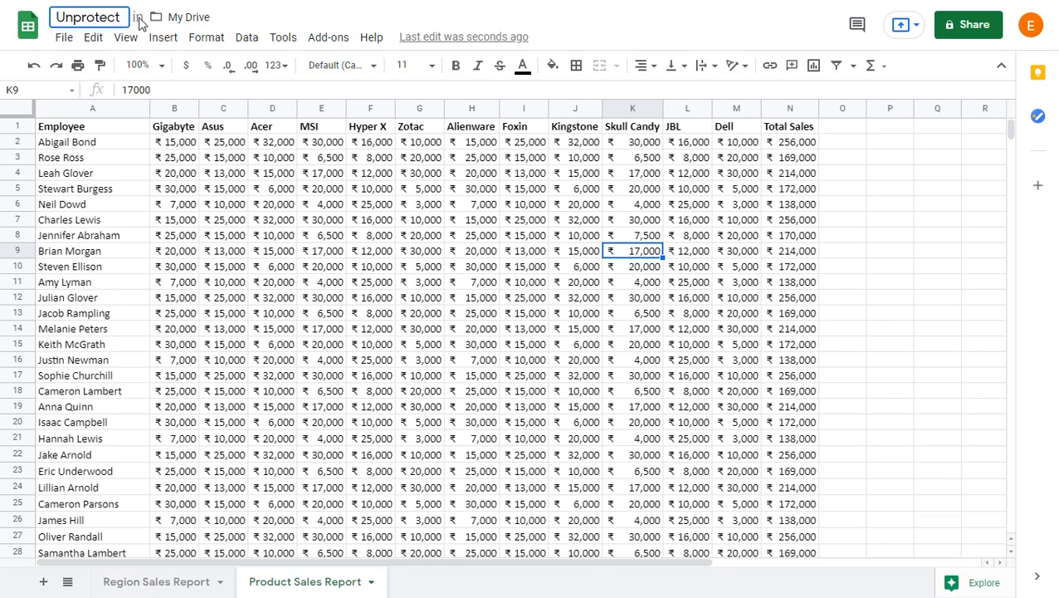
{"action": "type", "text": "ed"}
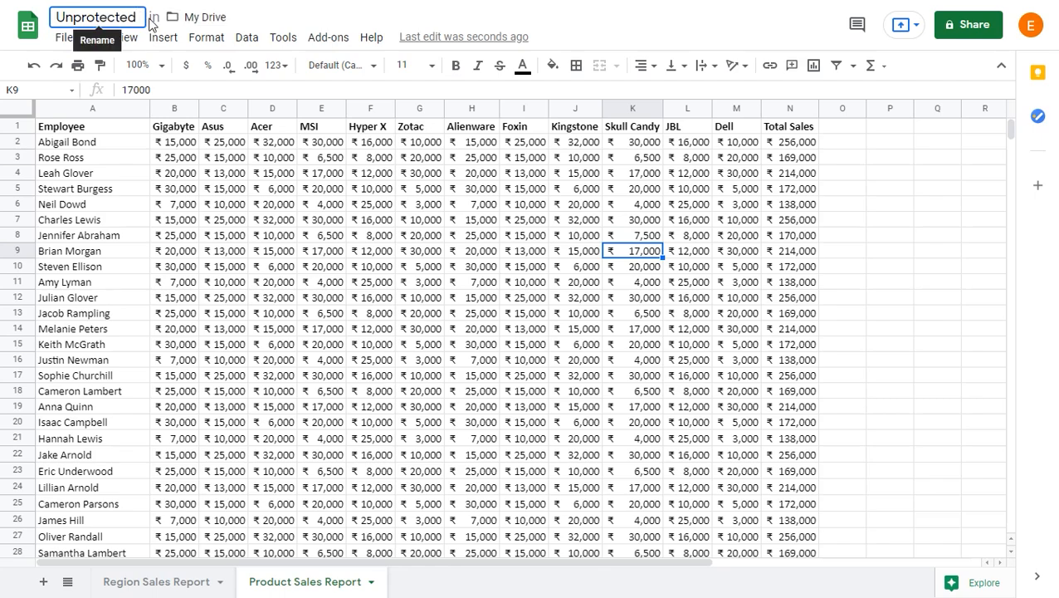
{"action": "left_click", "coordinate": [183, 179]}
Step: Download the spreadsheet as a Microsoft Excel (.xlsx) file
{"action": "left_click", "coordinate": [64, 38]}
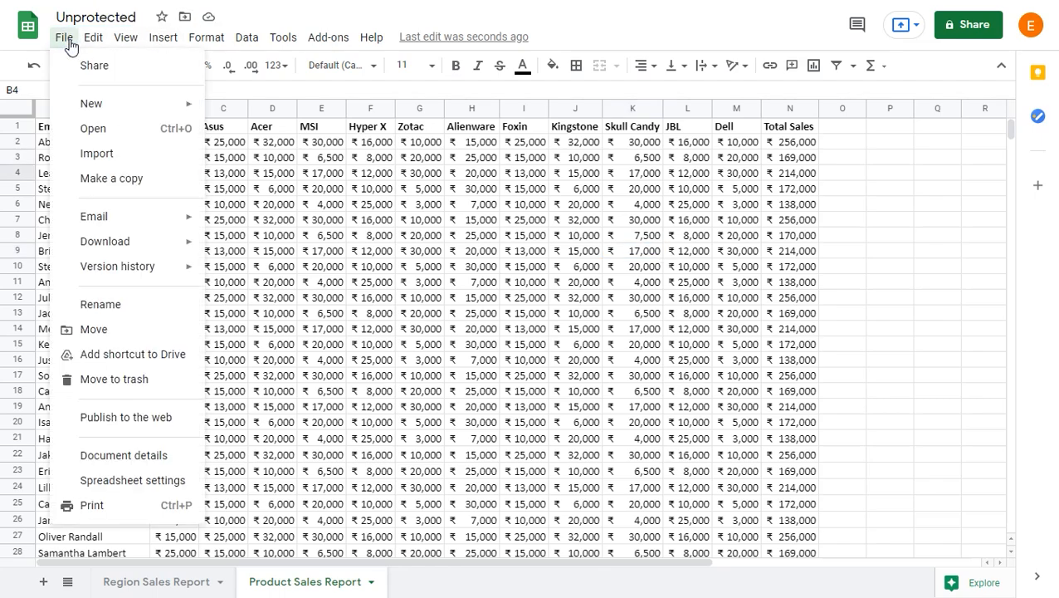
{"action": "mouse_move", "coordinate": [150, 242]}
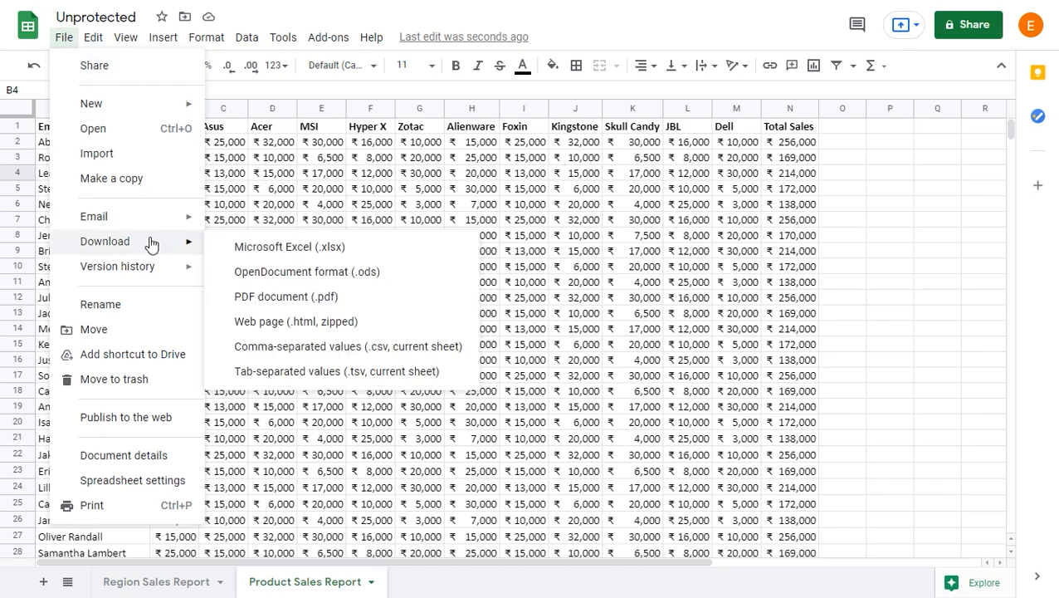
{"action": "left_click", "coordinate": [326, 249]}
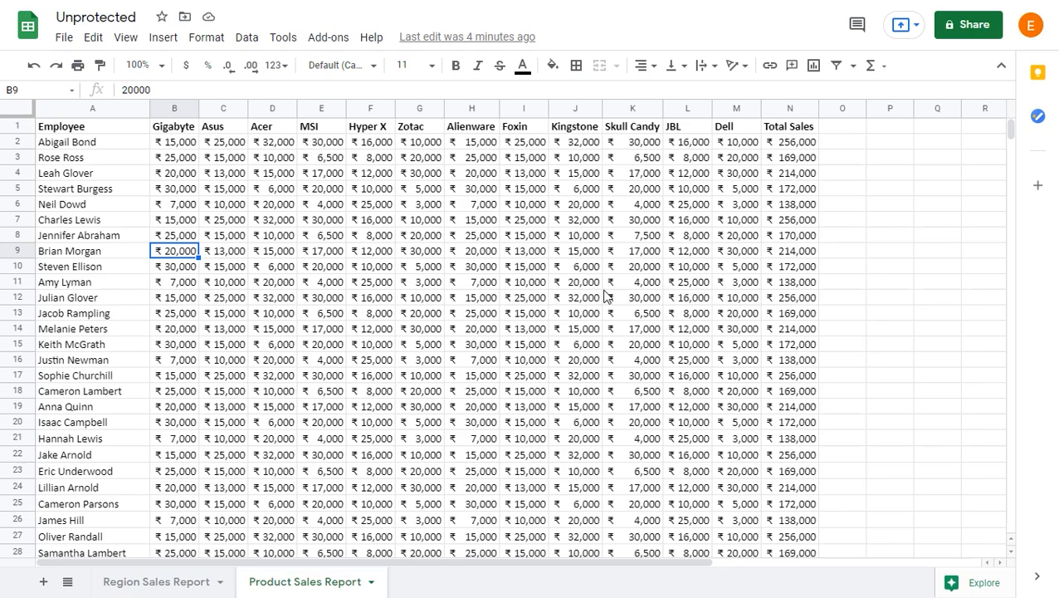
Step: Open the downloaded Unprotected.xlsx from Downloads in Excel and enable editing on its Product Sales Report sheet
{"action": "key", "text": "super+e"}
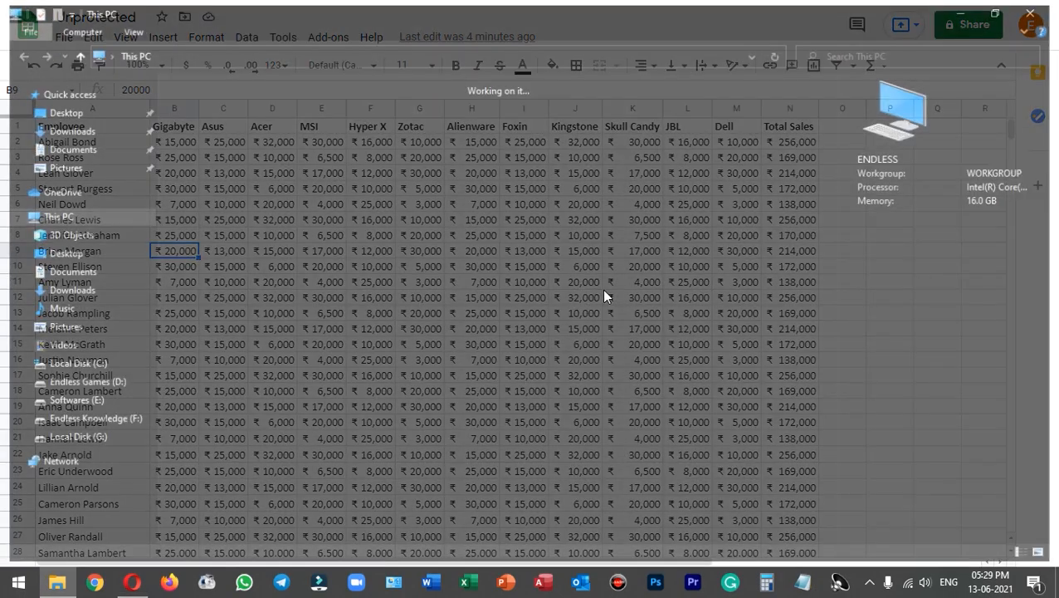
{"action": "left_click", "coordinate": [109, 133]}
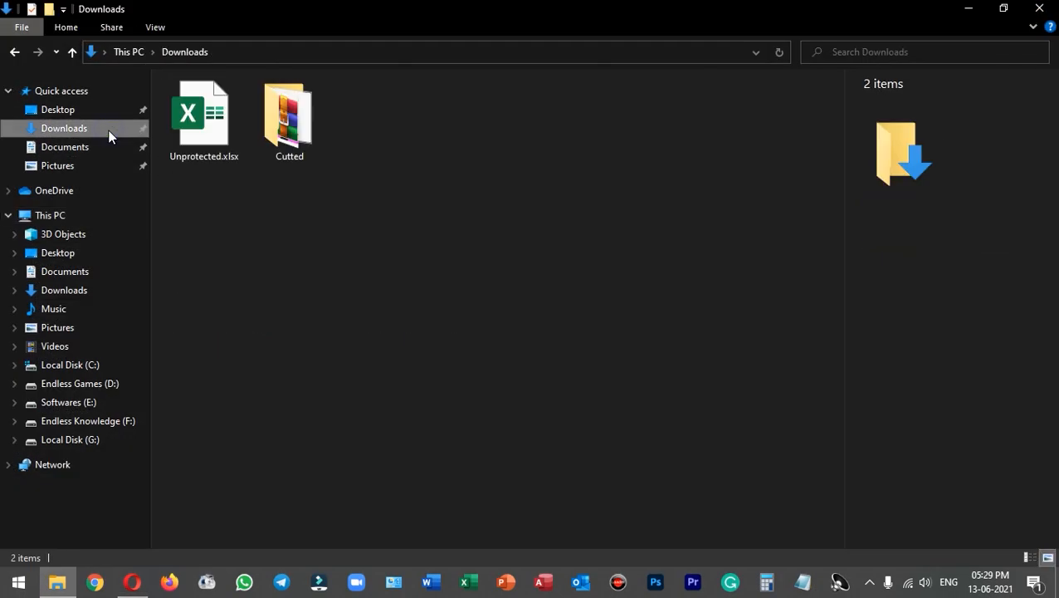
{"action": "double_click", "coordinate": [213, 117]}
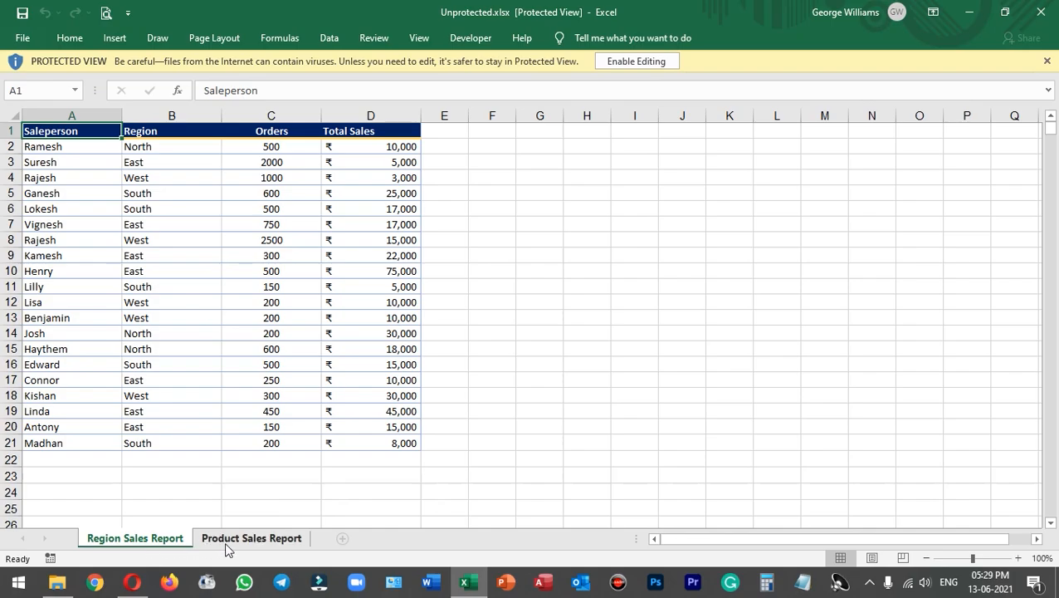
{"action": "left_click", "coordinate": [258, 546]}
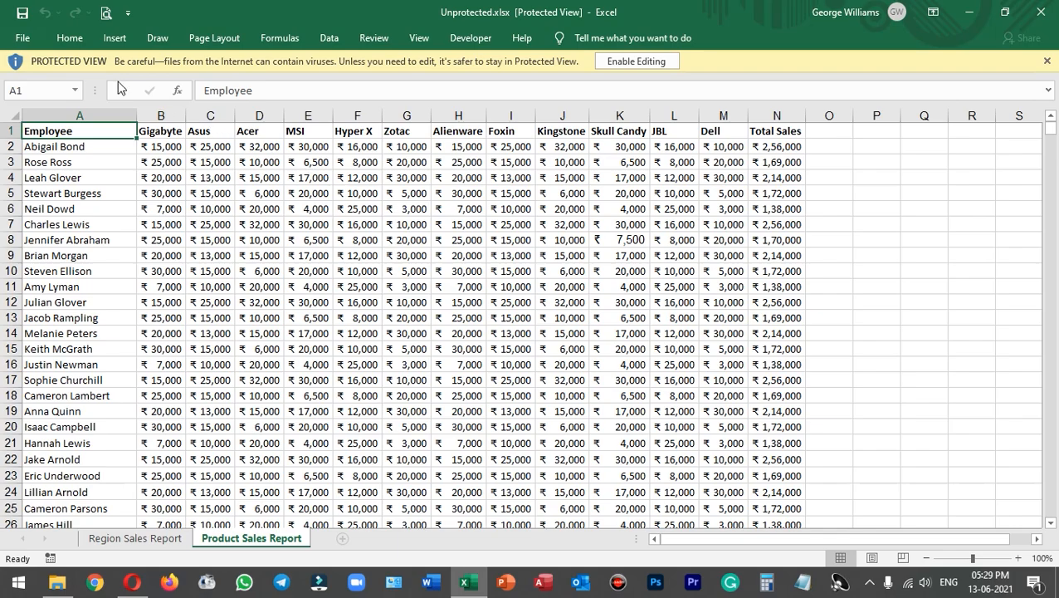
{"action": "left_click", "coordinate": [647, 65]}
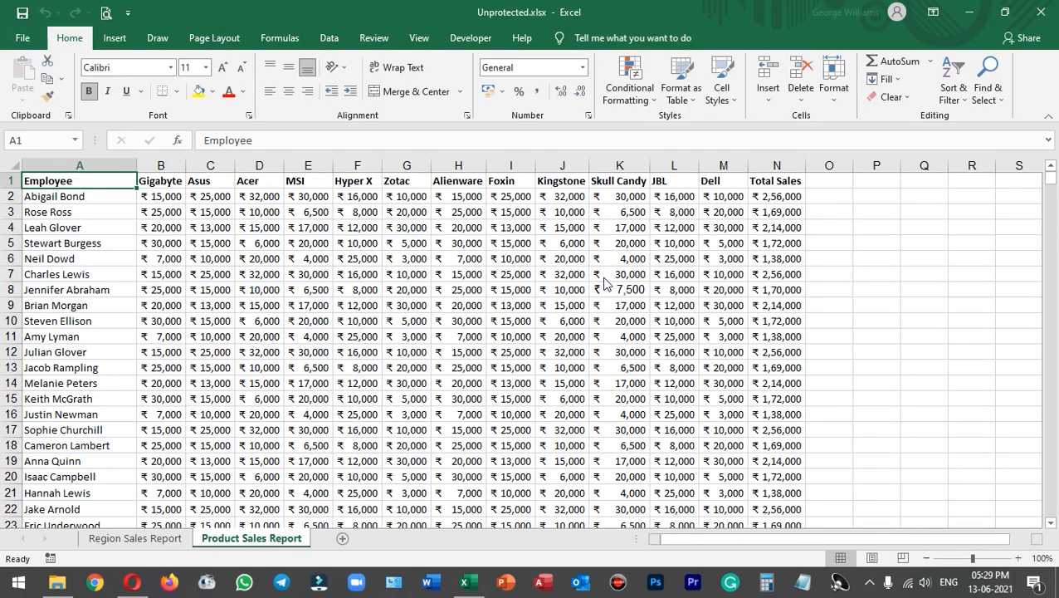
{"action": "left_click", "coordinate": [624, 288]}
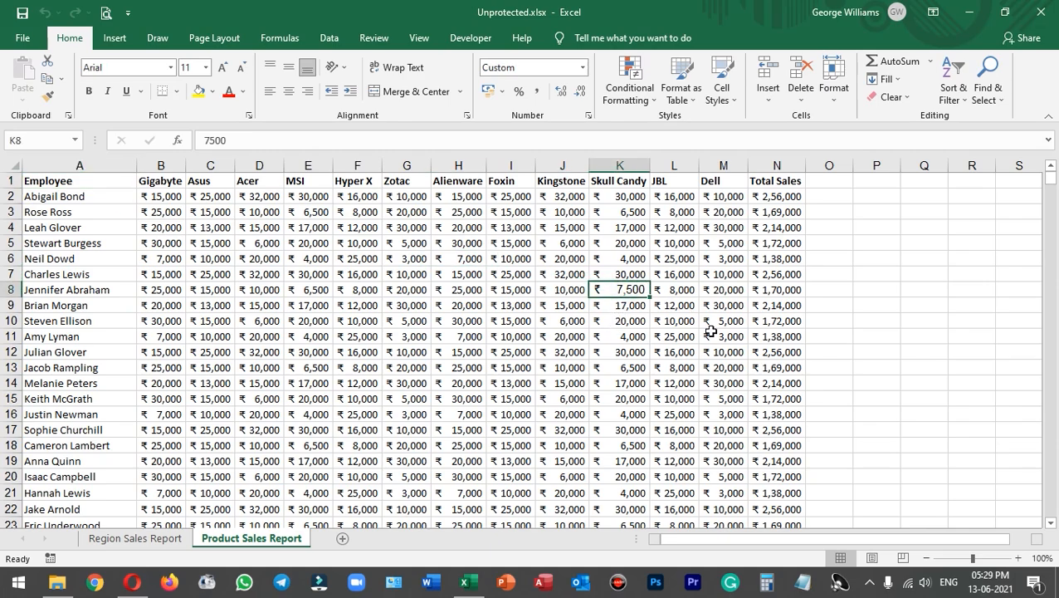
{"action": "type", "text": "6500"}
{"action": "key", "text": "Return"}
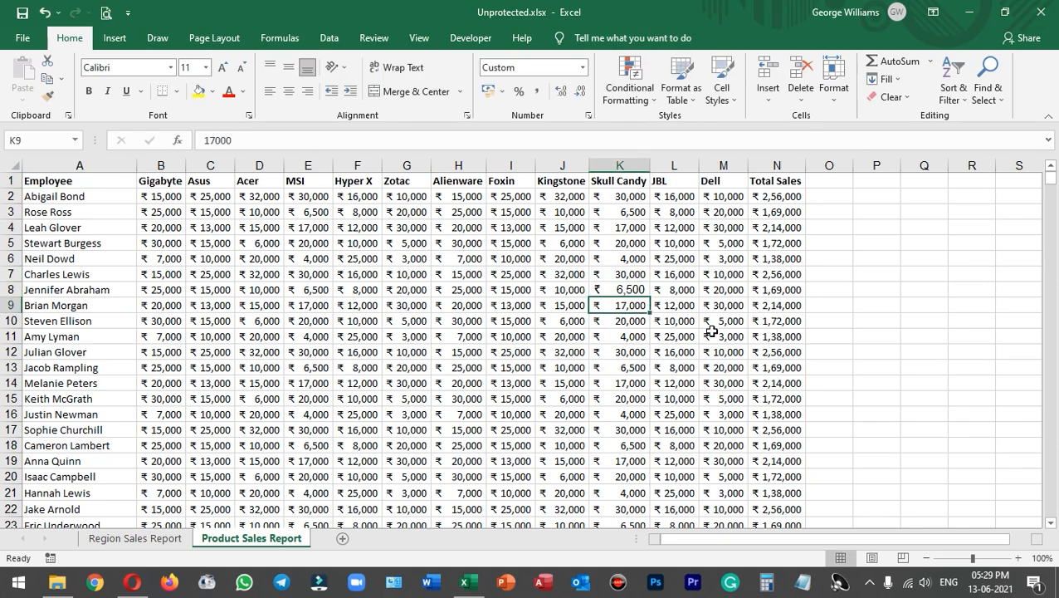
{"action": "left_click", "coordinate": [776, 323]}
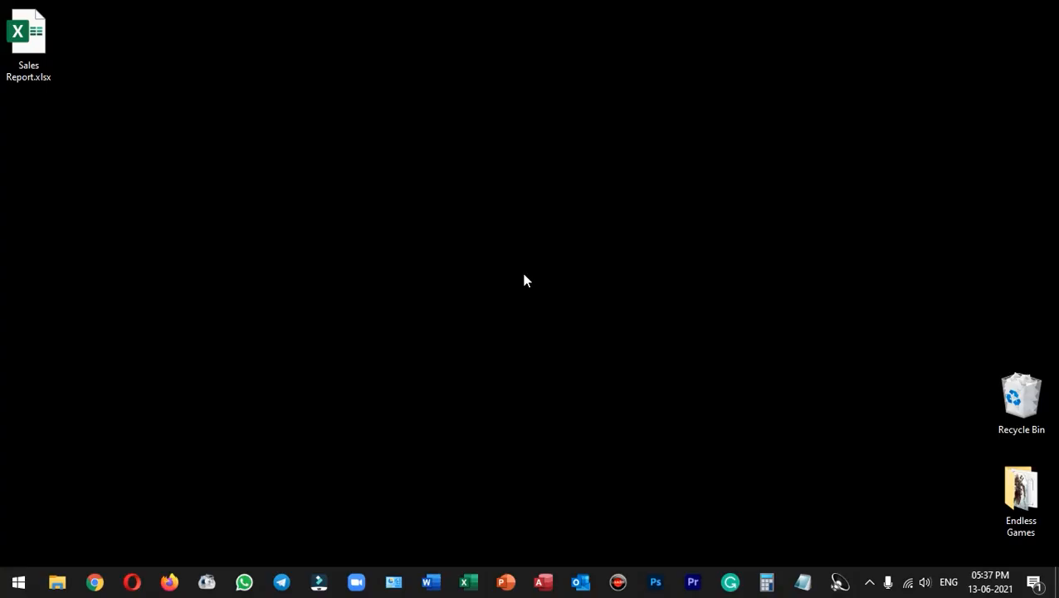
Step: Reopen the original Sales Report.xlsx from the Desktop, try editing Zotac cell G15, dismiss the protected-sheet warning, and close the workbook
{"action": "double_click", "coordinate": [27, 38]}
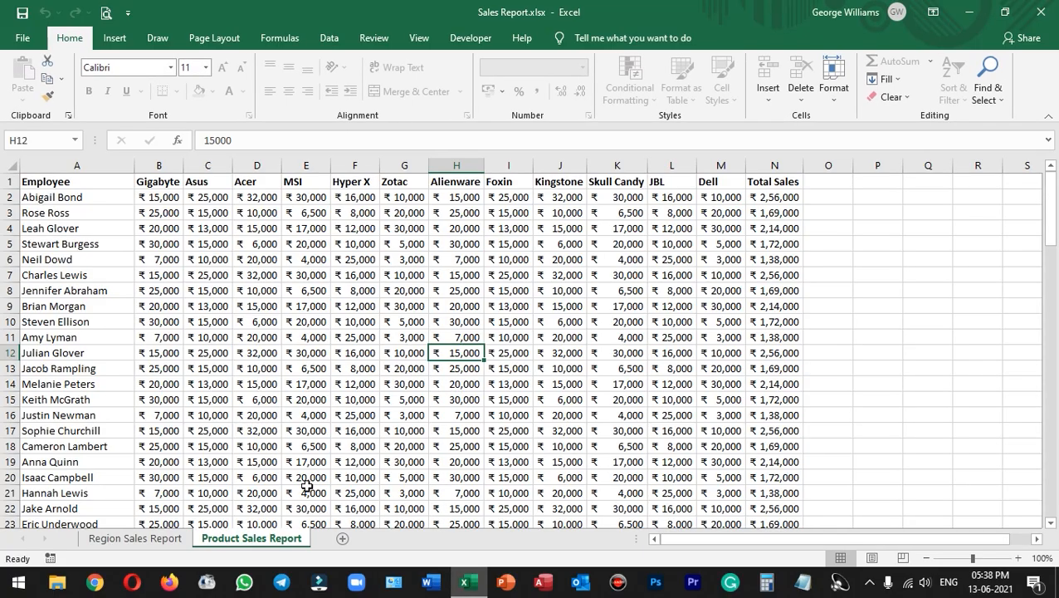
{"action": "left_click", "coordinate": [397, 395]}
{"action": "double_click", "coordinate": [397, 395]}
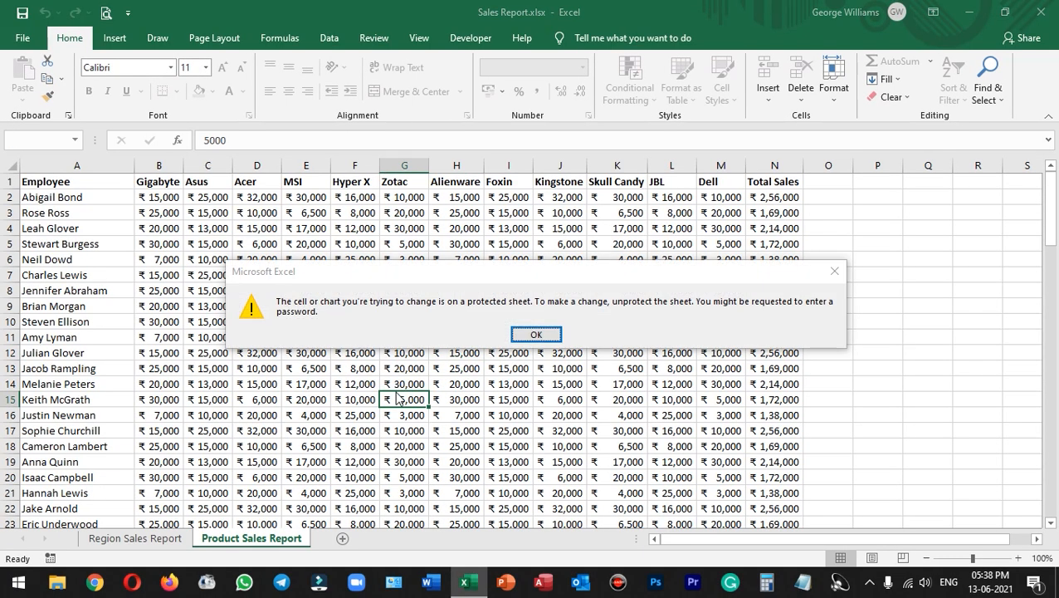
{"action": "key", "text": "Return"}
{"action": "left_click", "coordinate": [1041, 12]}
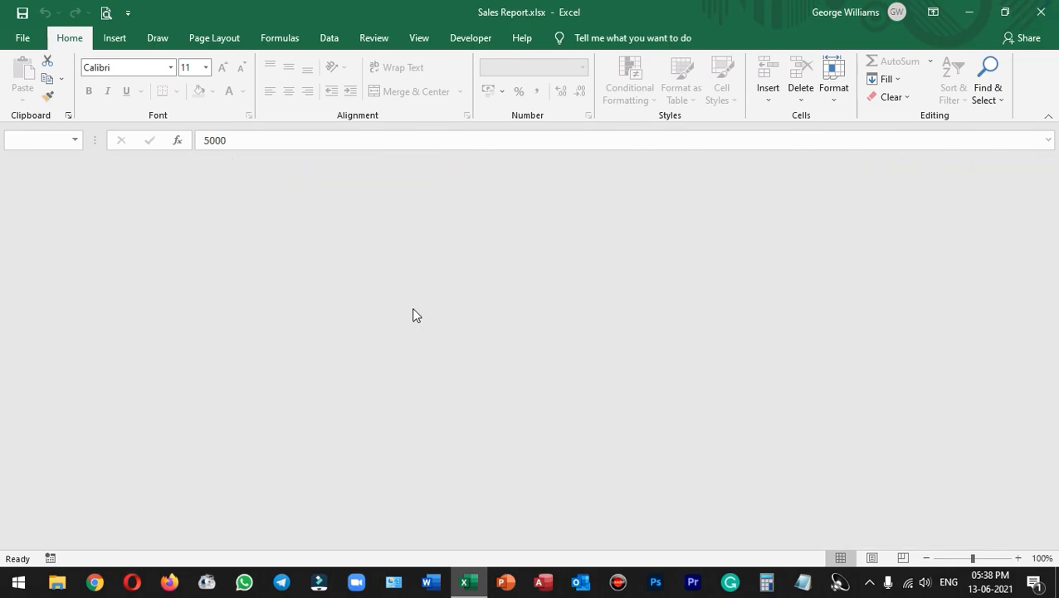
Step: Close the empty Excel window to return to the desktop
{"action": "right_click", "coordinate": [437, 253]}
{"action": "left_click", "coordinate": [471, 319]}
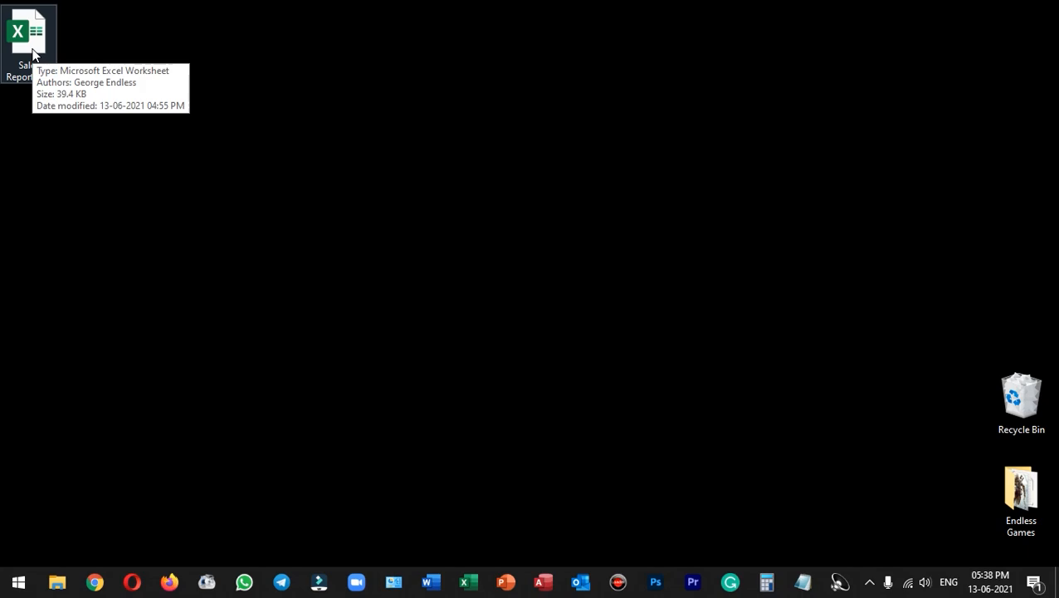
{"action": "scroll", "coordinate": [219, 175], "scroll_direction": "up", "scroll_amount": 2}
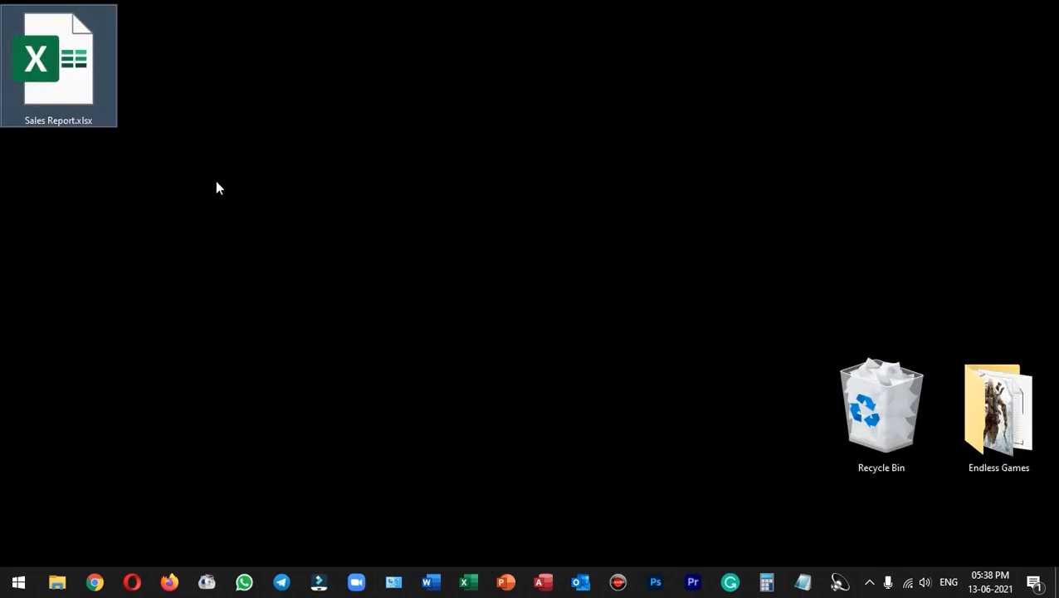
{"action": "scroll", "coordinate": [215, 188], "scroll_direction": "up", "scroll_amount": 2}
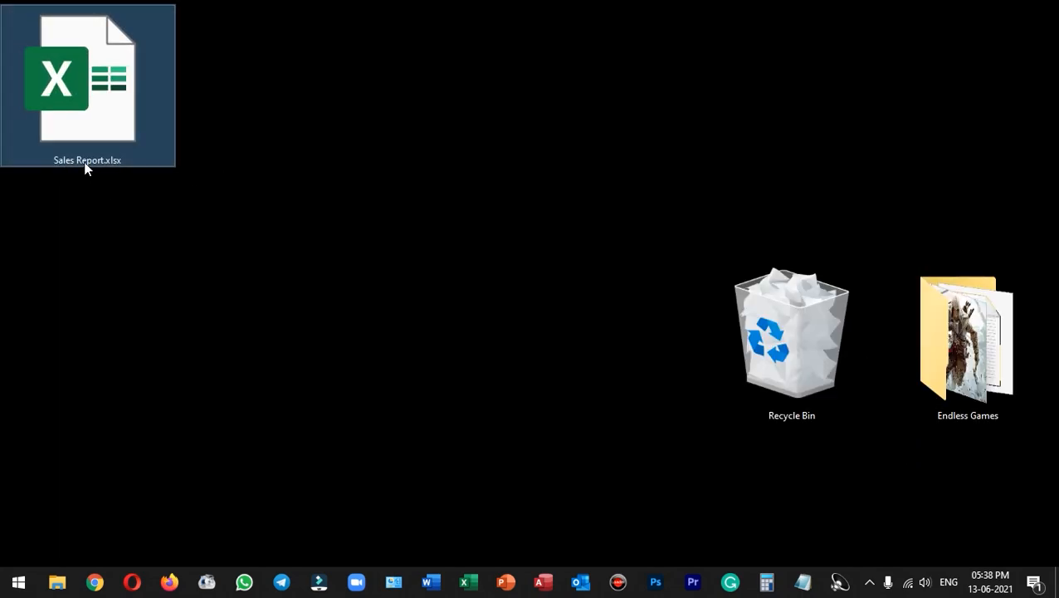
{"action": "left_click", "coordinate": [84, 163]}
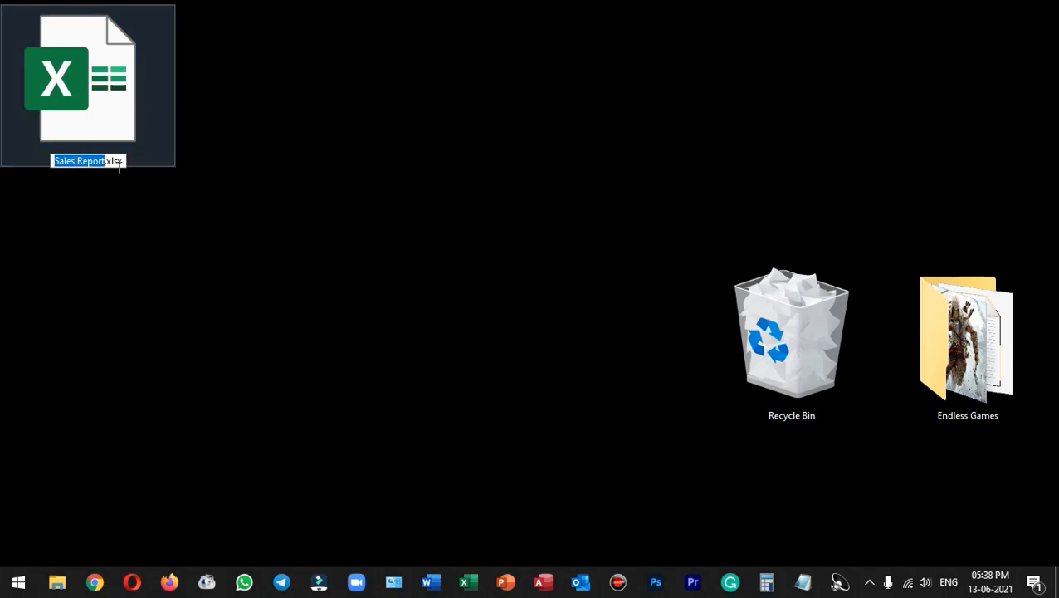
{"action": "left_click_drag", "start_coordinate": [122, 162], "coordinate": [107, 166]}
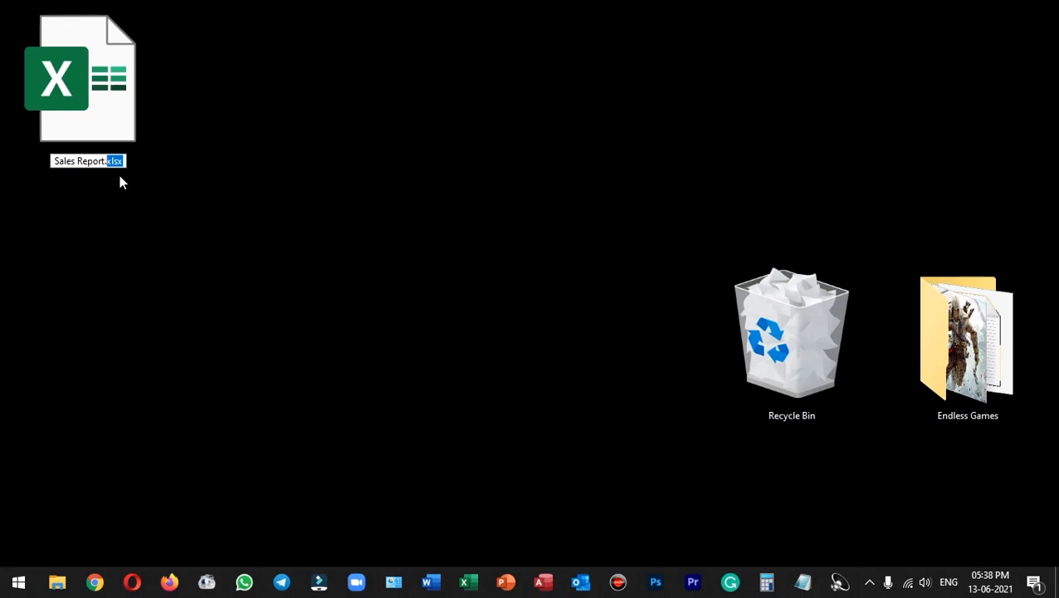
{"action": "left_click", "coordinate": [114, 124]}
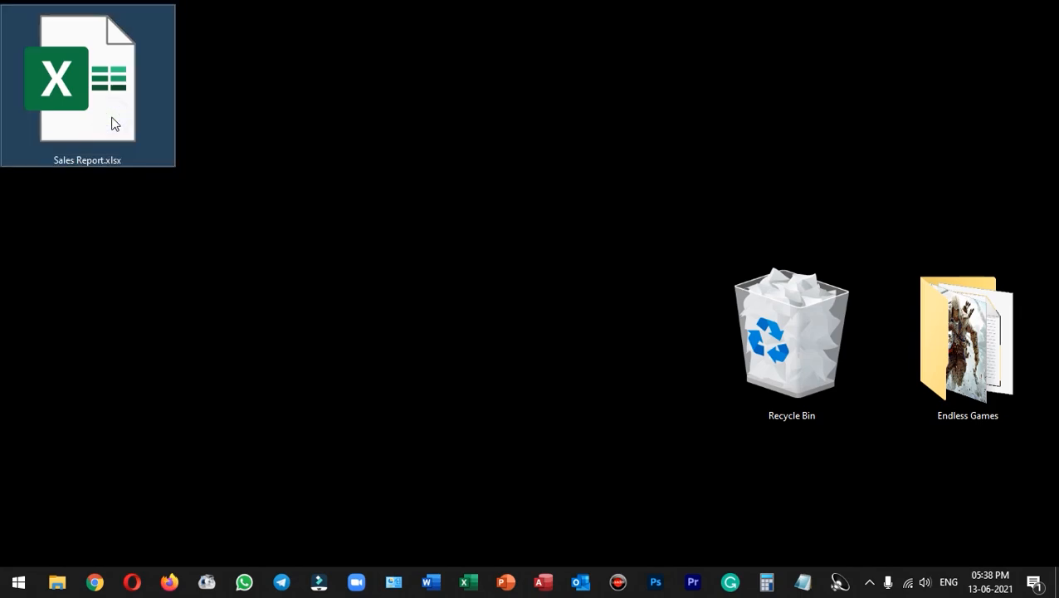
Step: Check in File Explorer's view options that file name extensions are shown, then close the window
{"action": "left_click", "coordinate": [58, 584]}
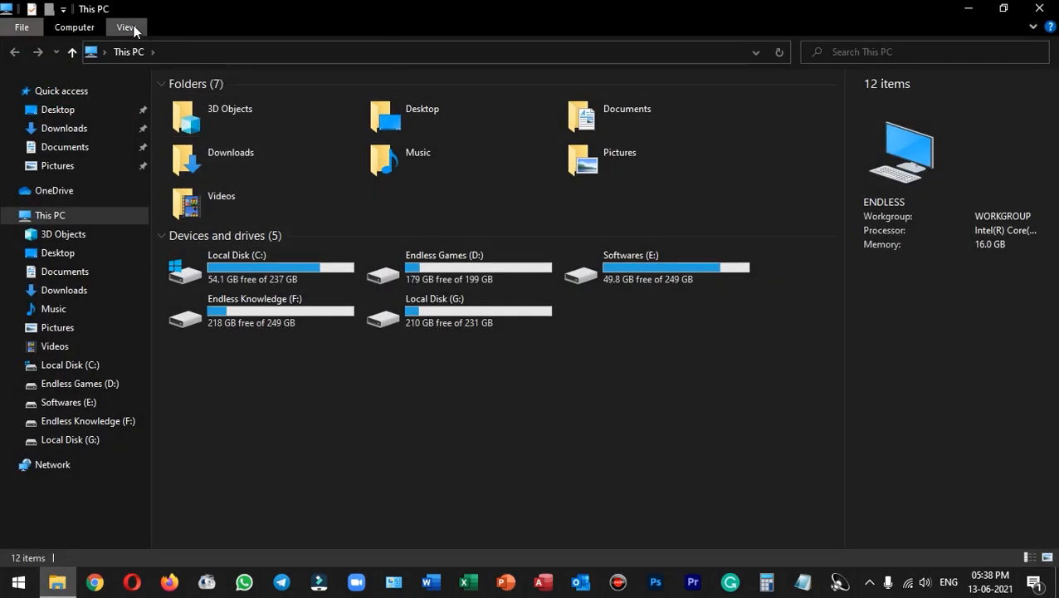
{"action": "left_click", "coordinate": [126, 27]}
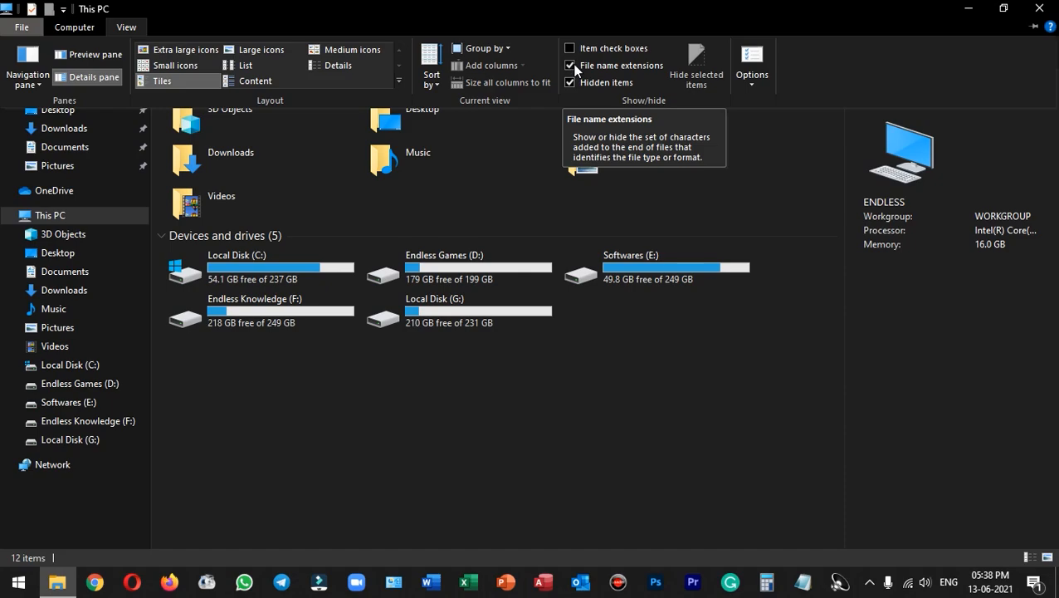
{"action": "left_click", "coordinate": [775, 163]}
{"action": "left_click", "coordinate": [1039, 8]}
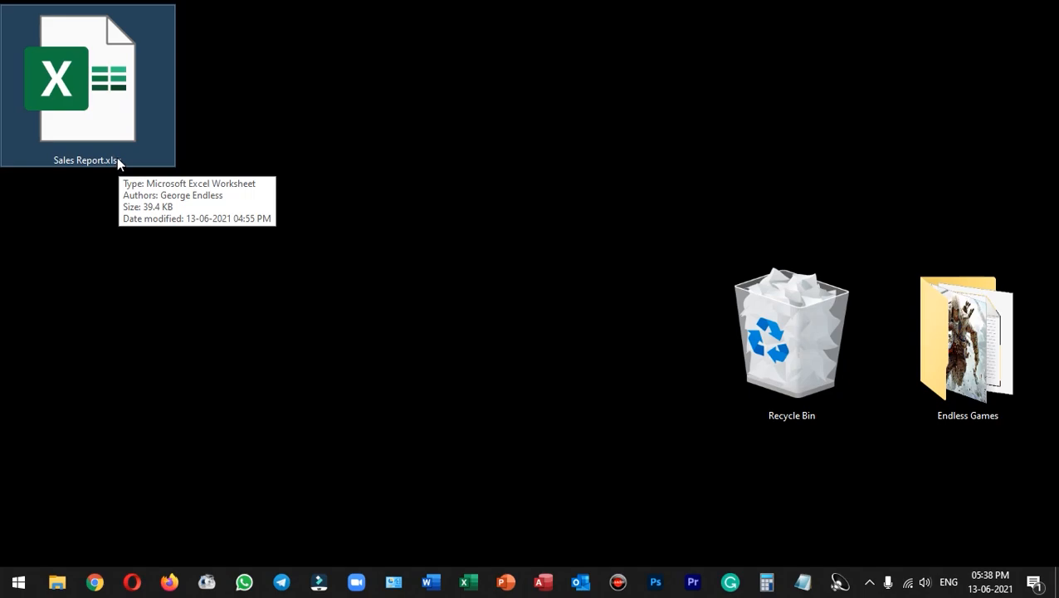
Step: Rename the desktop file Sales Report.xlsx to Sales Report.zip, accepting the extension change
{"action": "right_click", "coordinate": [99, 126]}
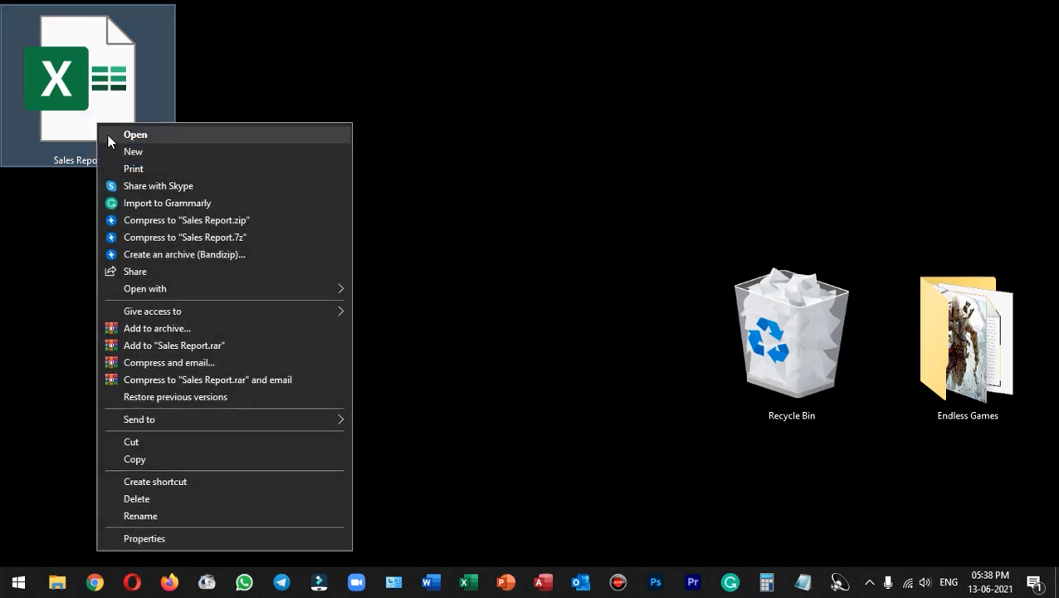
{"action": "left_click", "coordinate": [98, 105]}
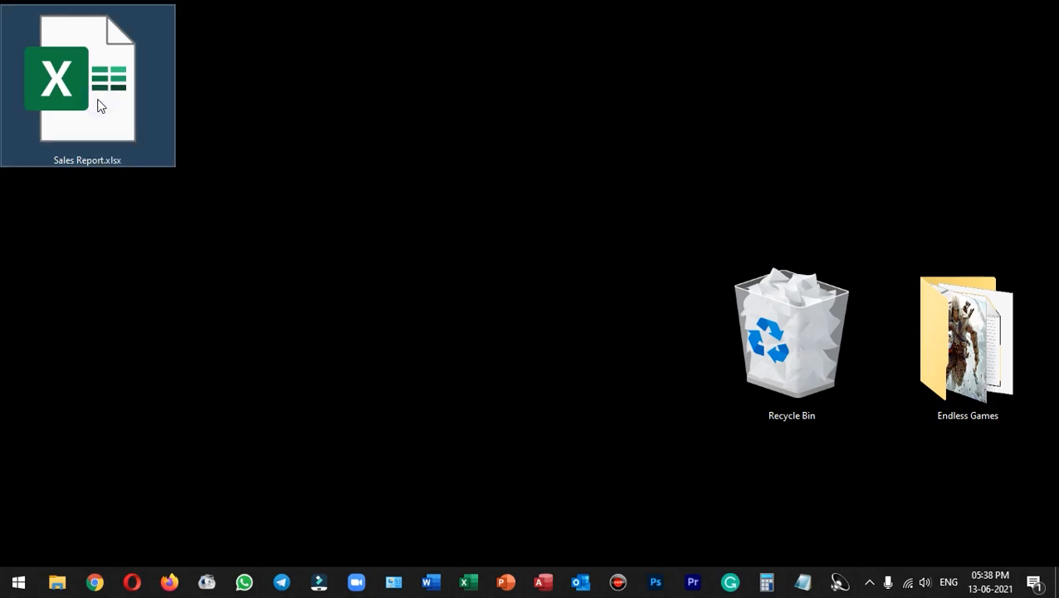
{"action": "key", "text": "F2"}
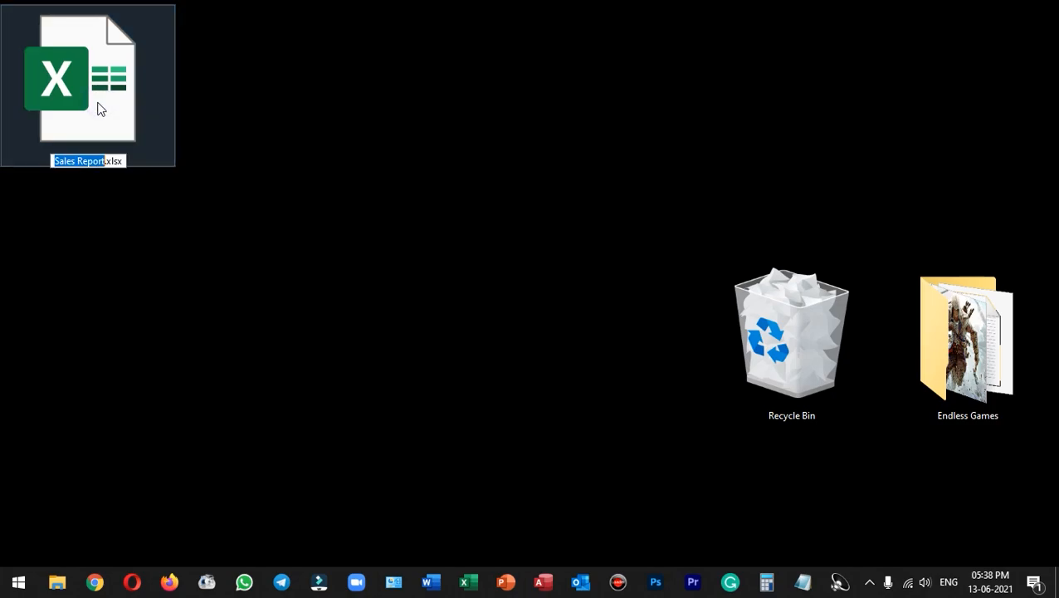
{"action": "left_click_drag", "start_coordinate": [124, 163], "coordinate": [108, 164]}
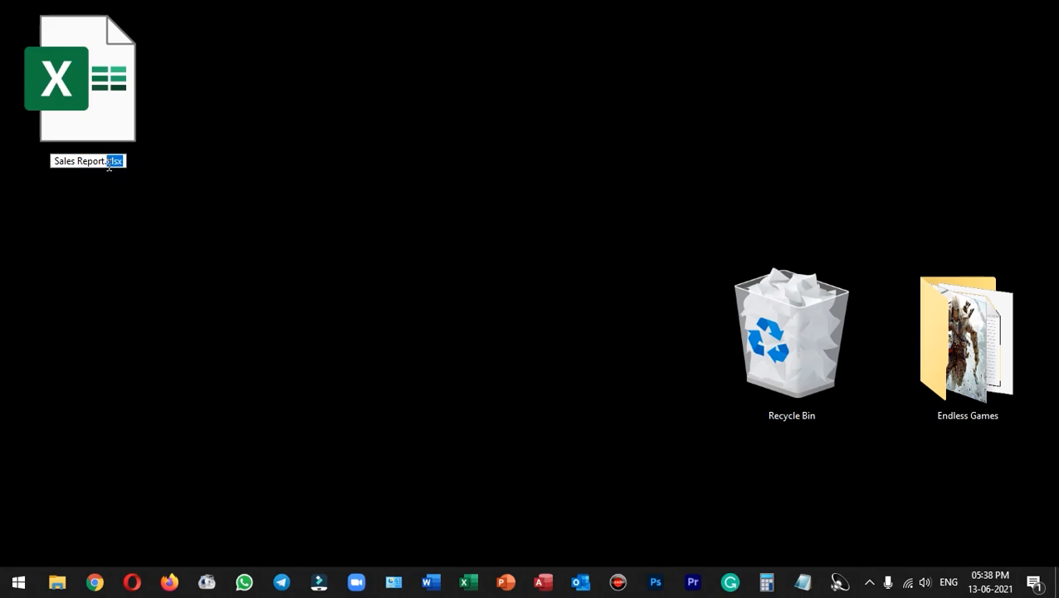
{"action": "type", "text": "zip"}
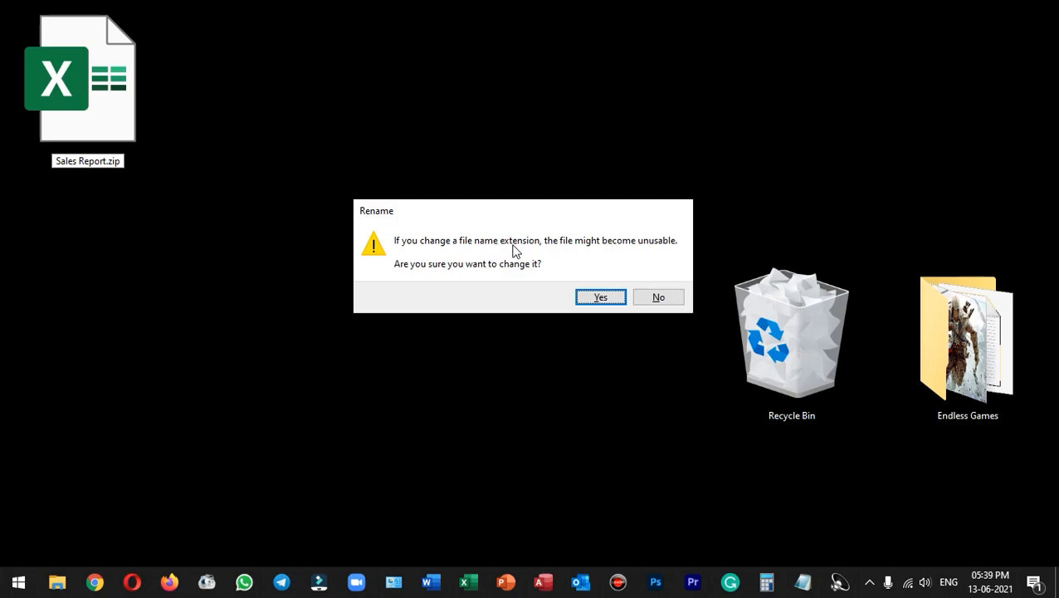
{"action": "left_click", "coordinate": [597, 299]}
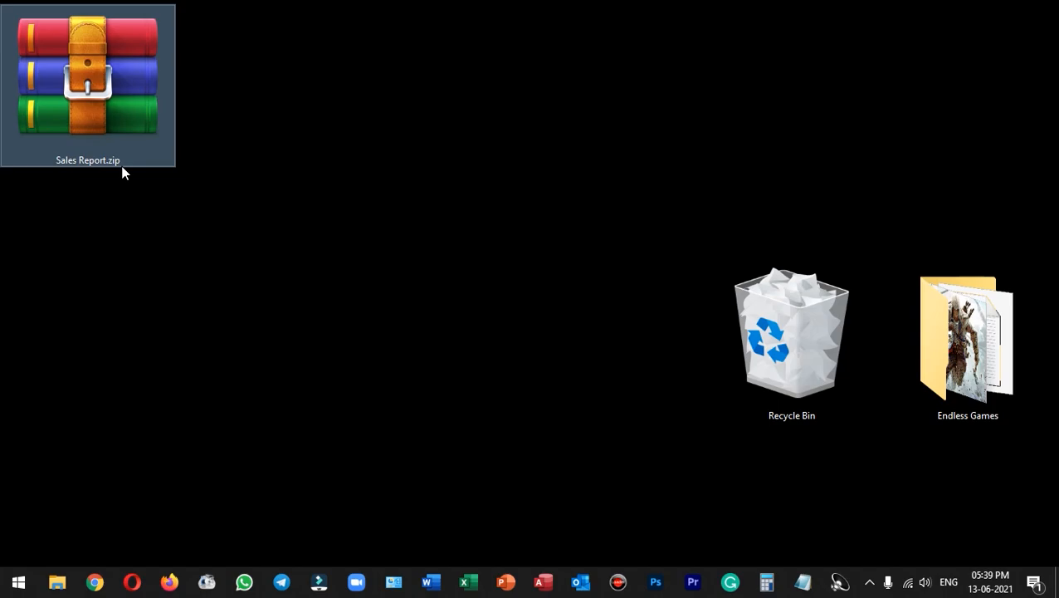
Step: Set .zip files to open with WinRAR archiver from the archive's Properties, then close Properties
{"action": "right_click", "coordinate": [87, 92]}
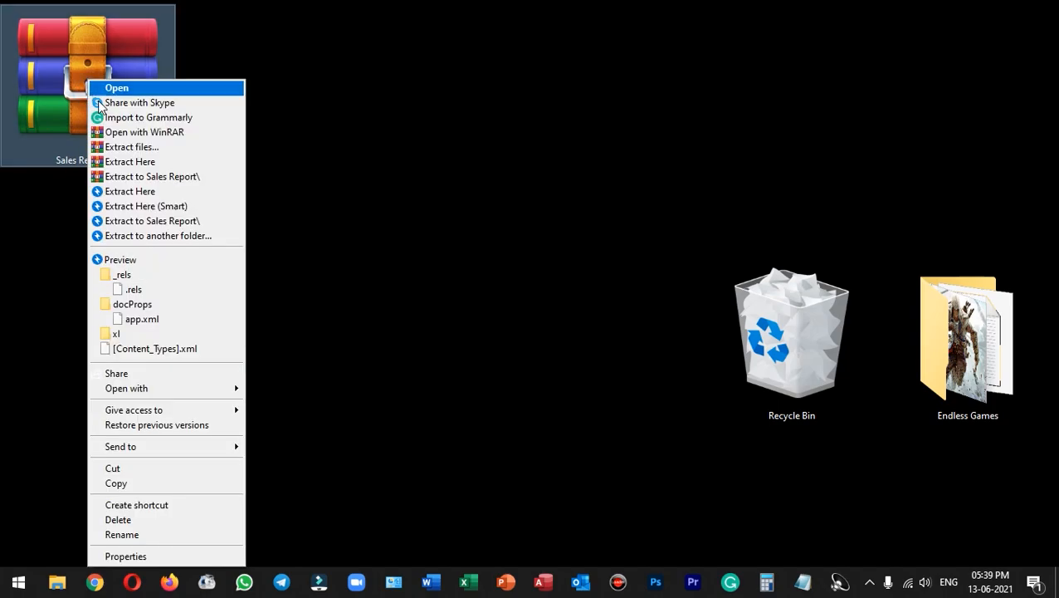
{"action": "left_click", "coordinate": [175, 556]}
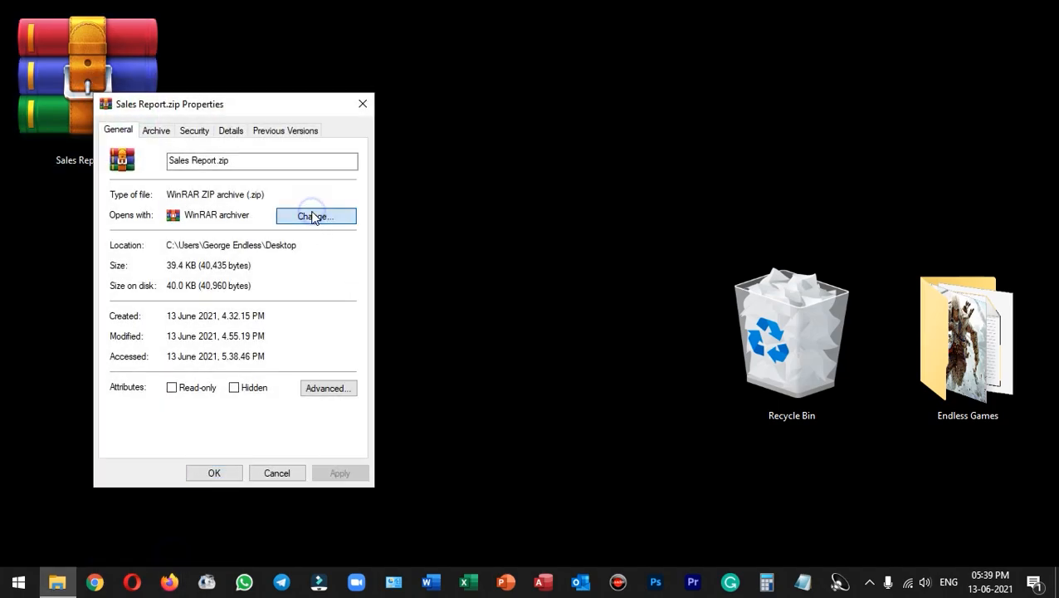
{"action": "left_click", "coordinate": [315, 216]}
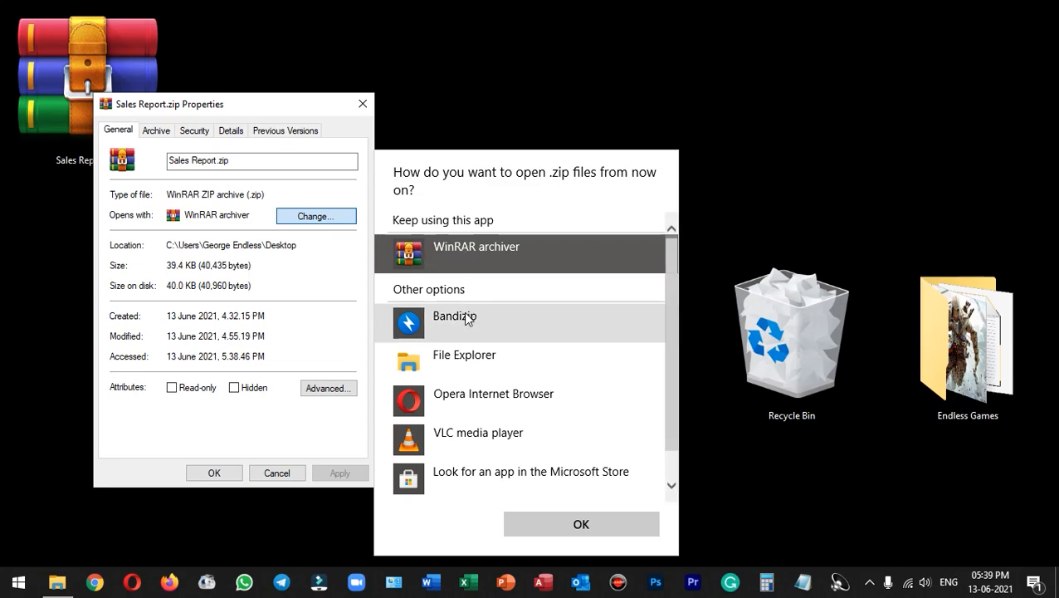
{"action": "double_click", "coordinate": [458, 250]}
{"action": "left_click", "coordinate": [279, 475]}
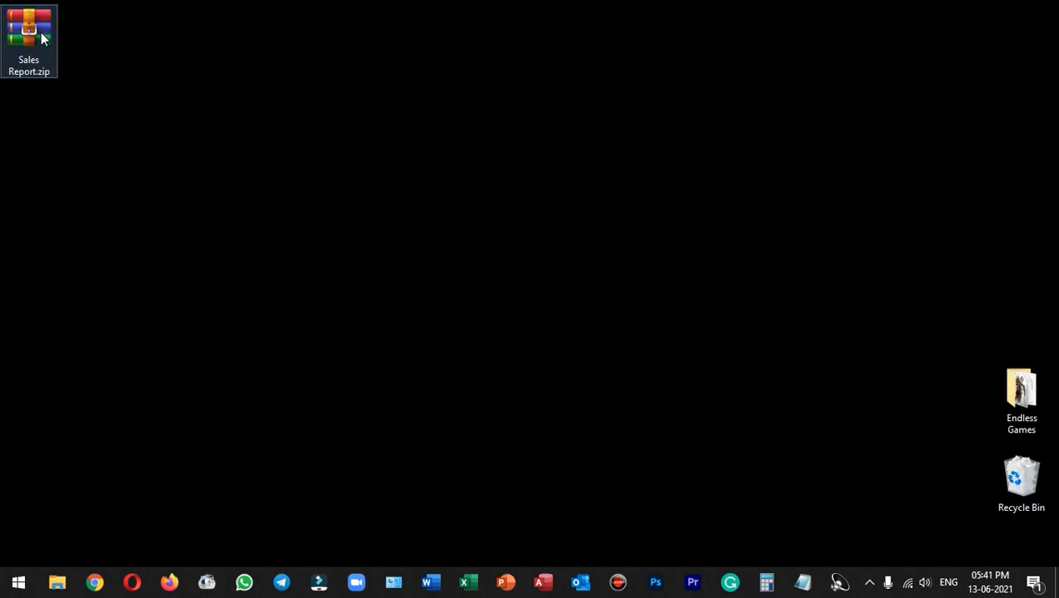
Step: Open Sales Report.zip and extract sheet2.xml from the xl\worksheets folder to the desktop
{"action": "double_click", "coordinate": [41, 32]}
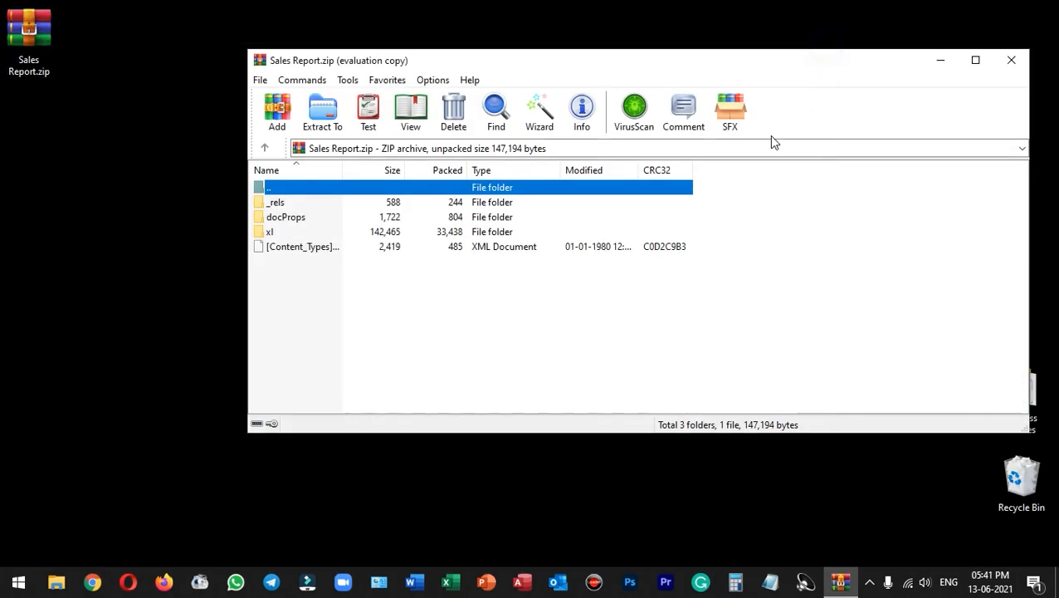
{"action": "double_click", "coordinate": [290, 234]}
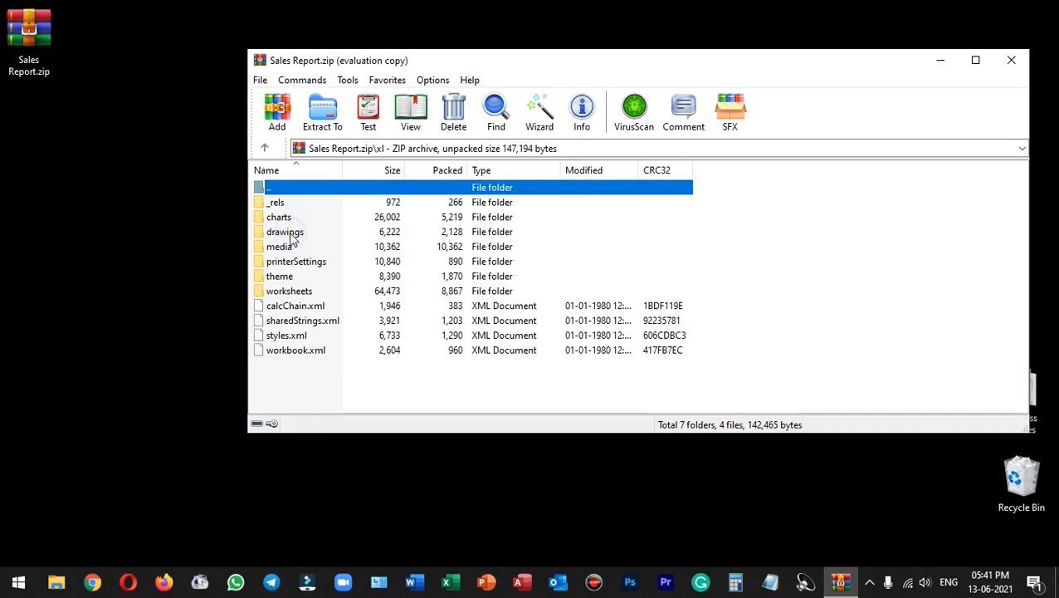
{"action": "double_click", "coordinate": [291, 291]}
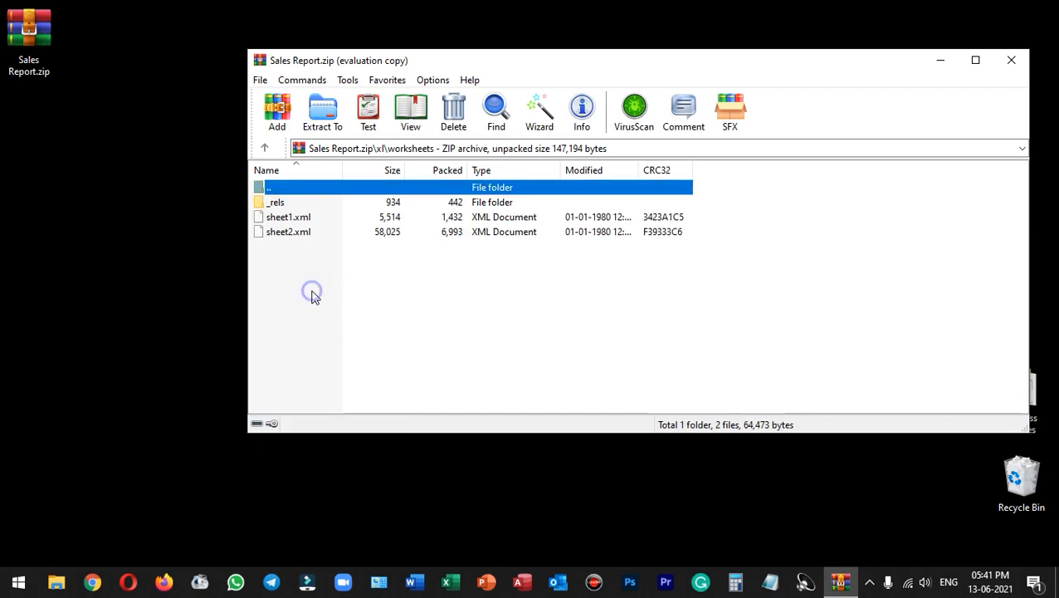
{"action": "left_click", "coordinate": [298, 238]}
{"action": "left_click_drag", "start_coordinate": [302, 237], "coordinate": [142, 255]}
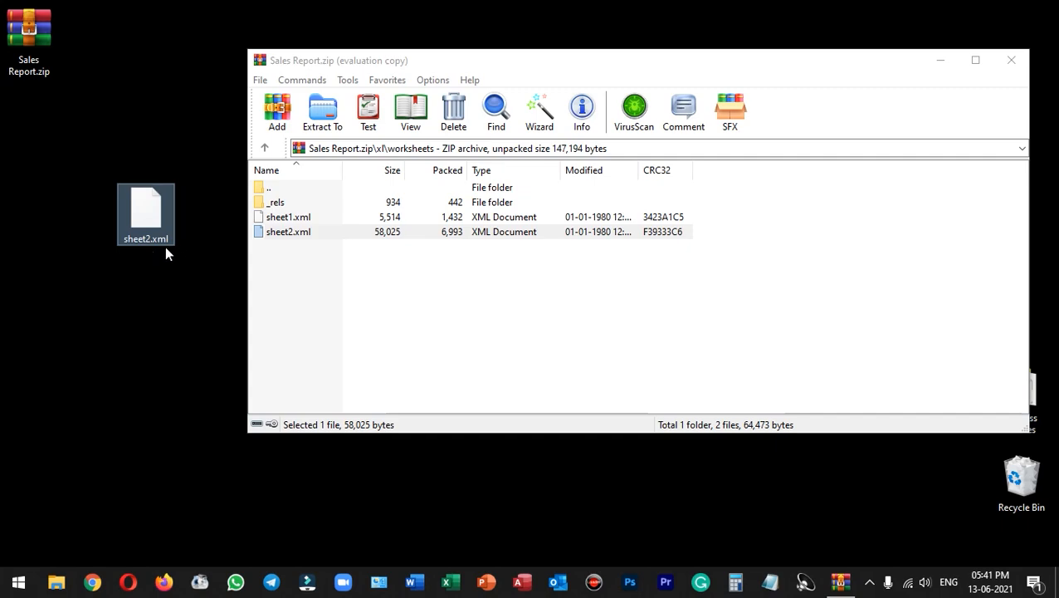
Step: Open the extracted sheet2.xml in Notepad, maximize the window, and go to the end of the file
{"action": "double_click", "coordinate": [145, 209]}
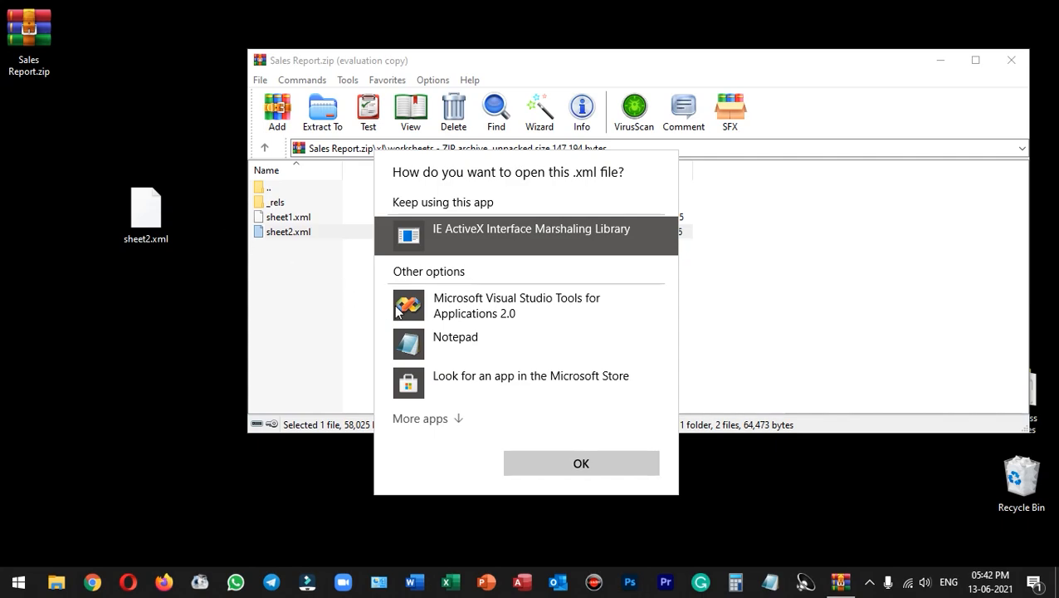
{"action": "left_click", "coordinate": [508, 344]}
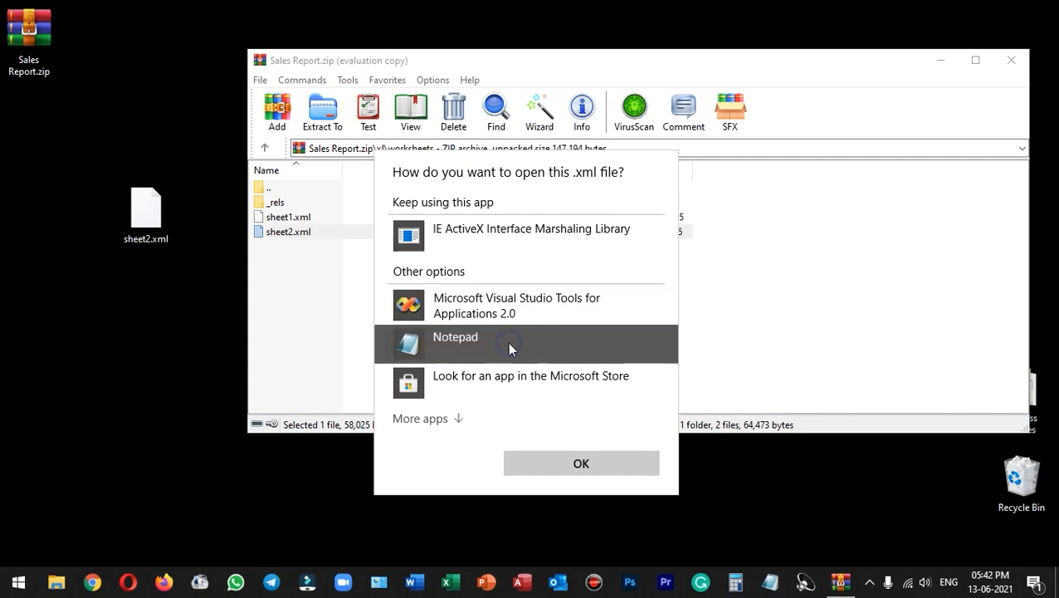
{"action": "left_click", "coordinate": [581, 465]}
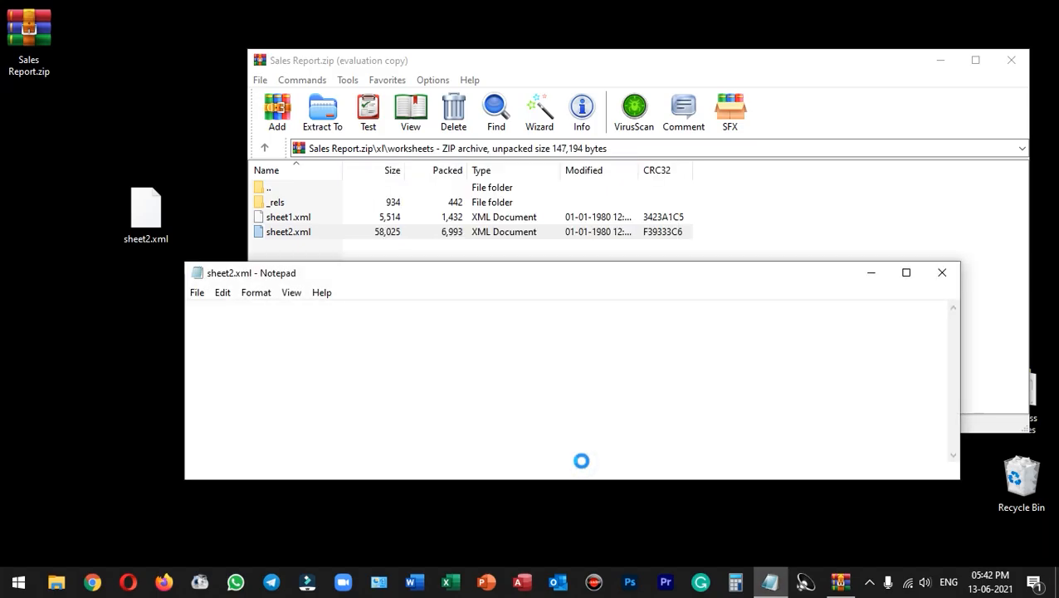
{"action": "left_click", "coordinate": [906, 272]}
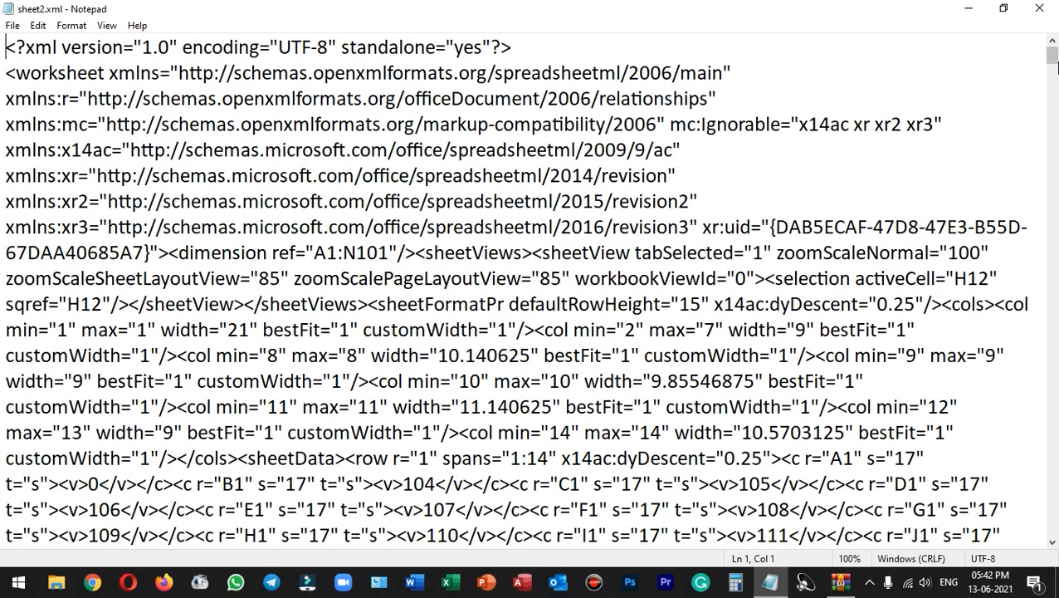
{"action": "left_click_drag", "start_coordinate": [1050, 56], "coordinate": [1052, 530]}
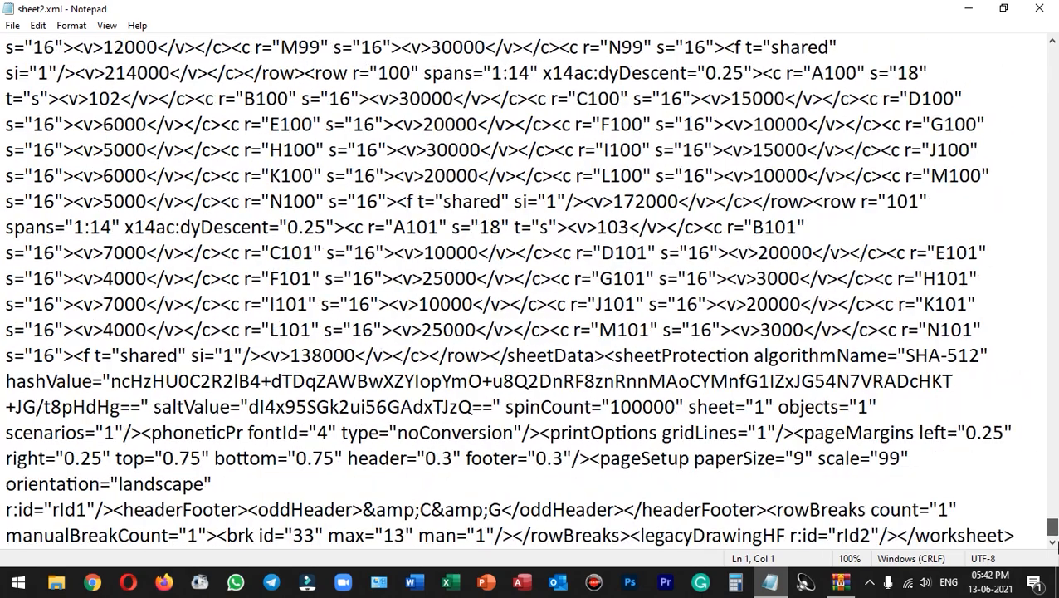
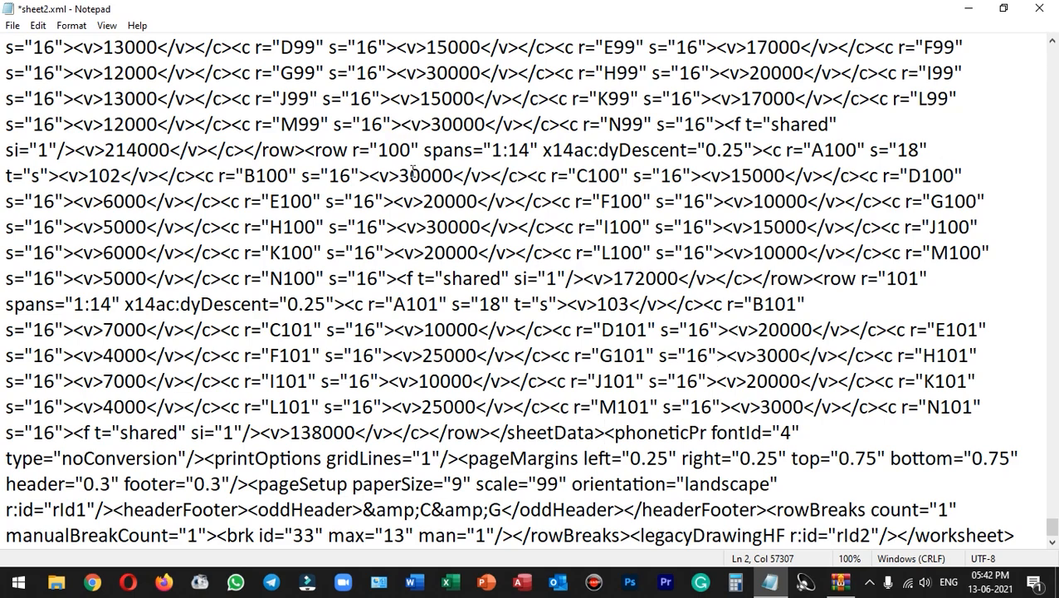
Step: Save the edited sheet2.xml and close Notepad
{"action": "left_click", "coordinate": [13, 25]}
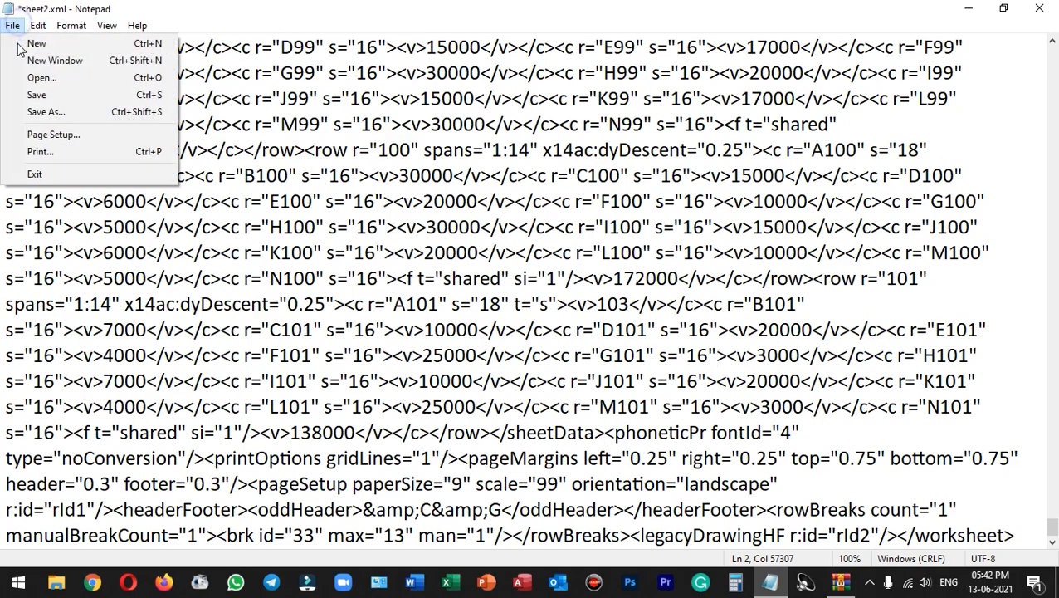
{"action": "left_click", "coordinate": [45, 98]}
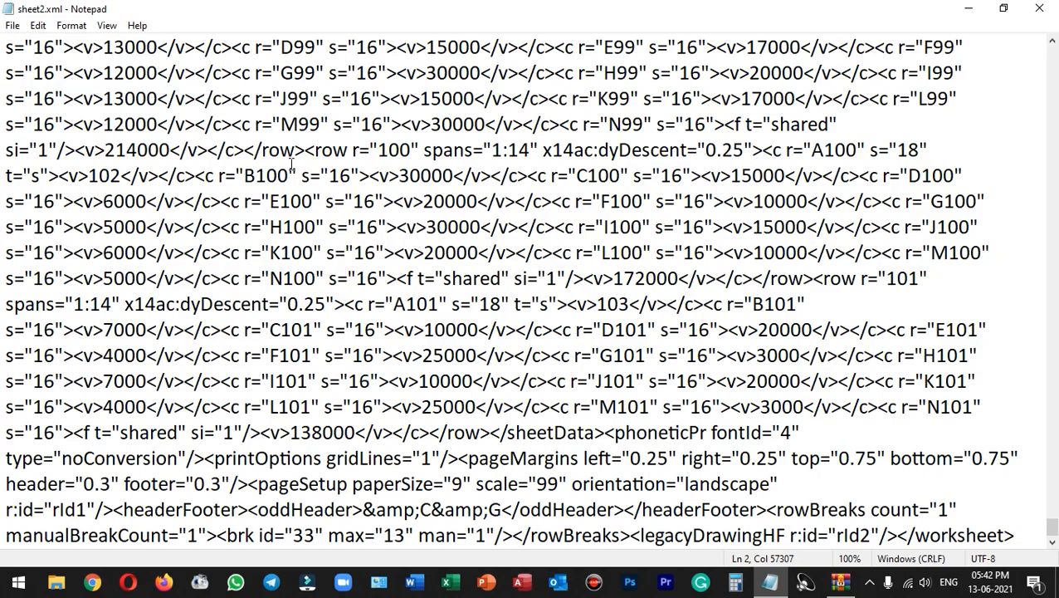
{"action": "left_click", "coordinate": [1042, 13]}
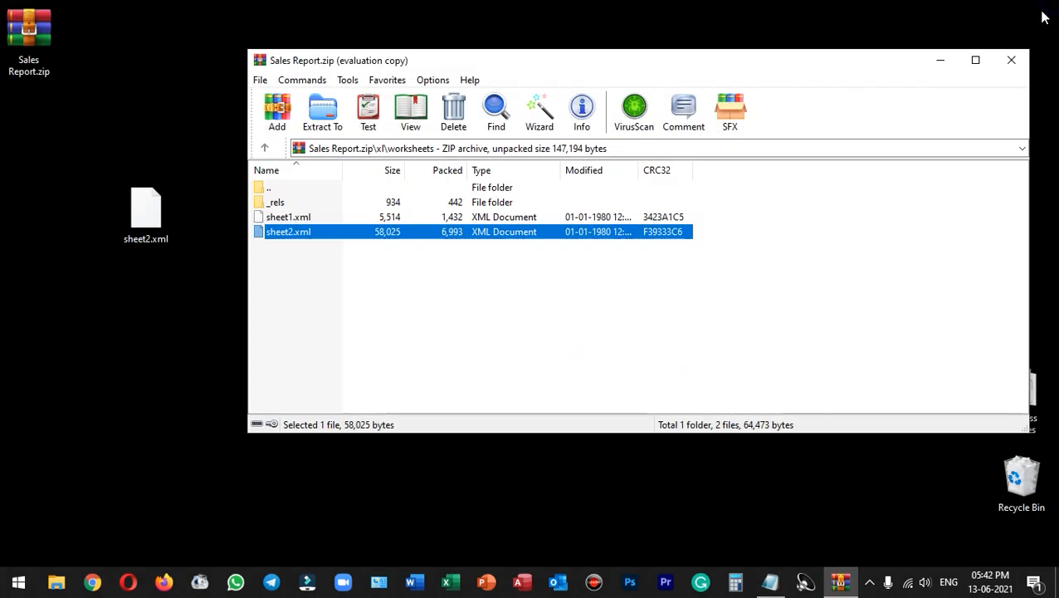
Step: Delete the original sheet2.xml from the archive's xl\worksheets folder, confirming the deletion
{"action": "left_click", "coordinate": [152, 215]}
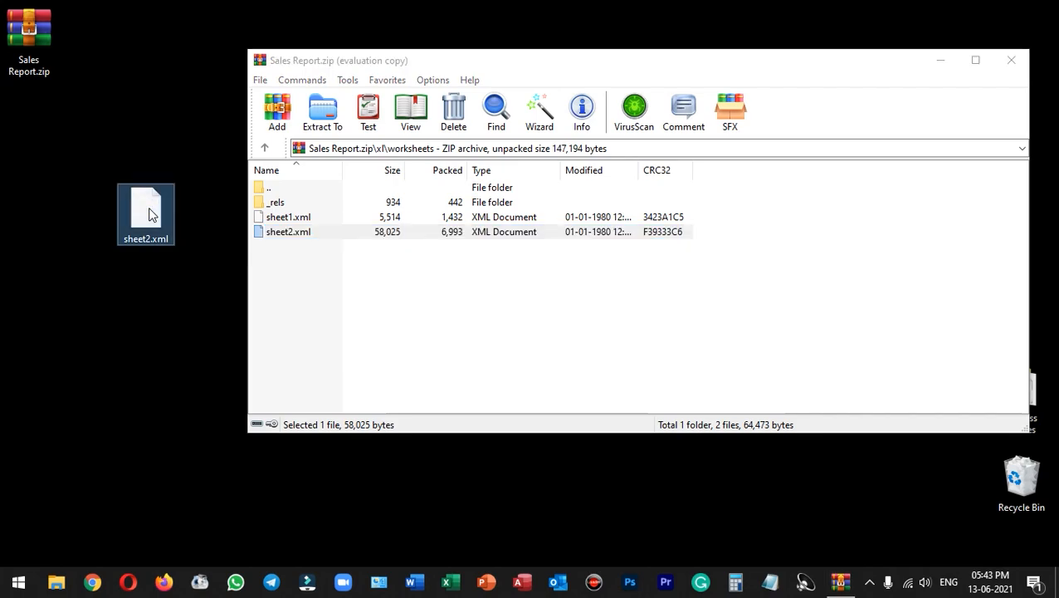
{"action": "left_click", "coordinate": [295, 235]}
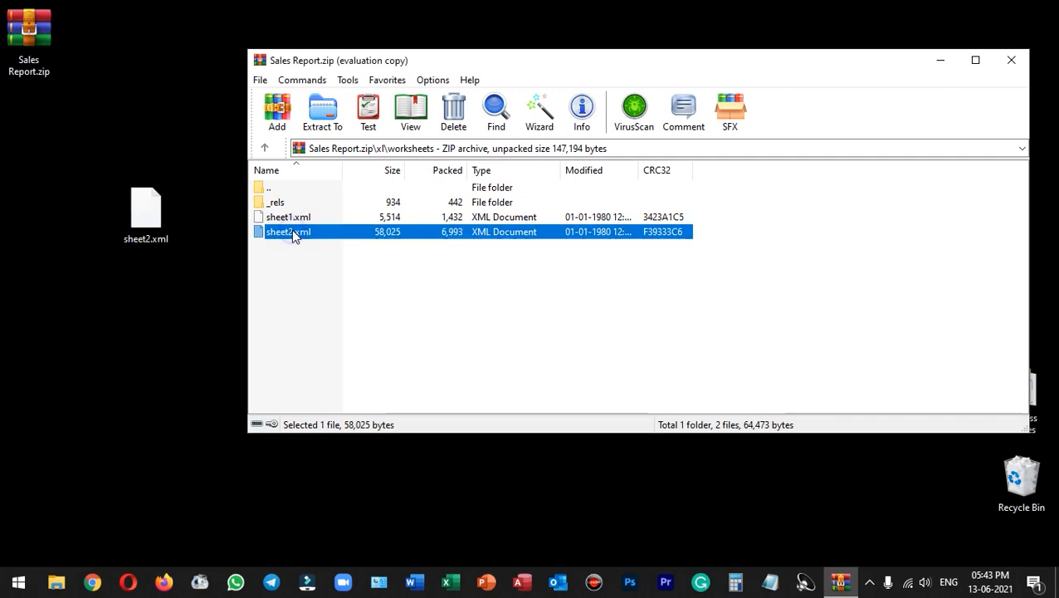
{"action": "left_click", "coordinate": [292, 232]}
{"action": "left_click", "coordinate": [330, 235]}
{"action": "left_click", "coordinate": [454, 112]}
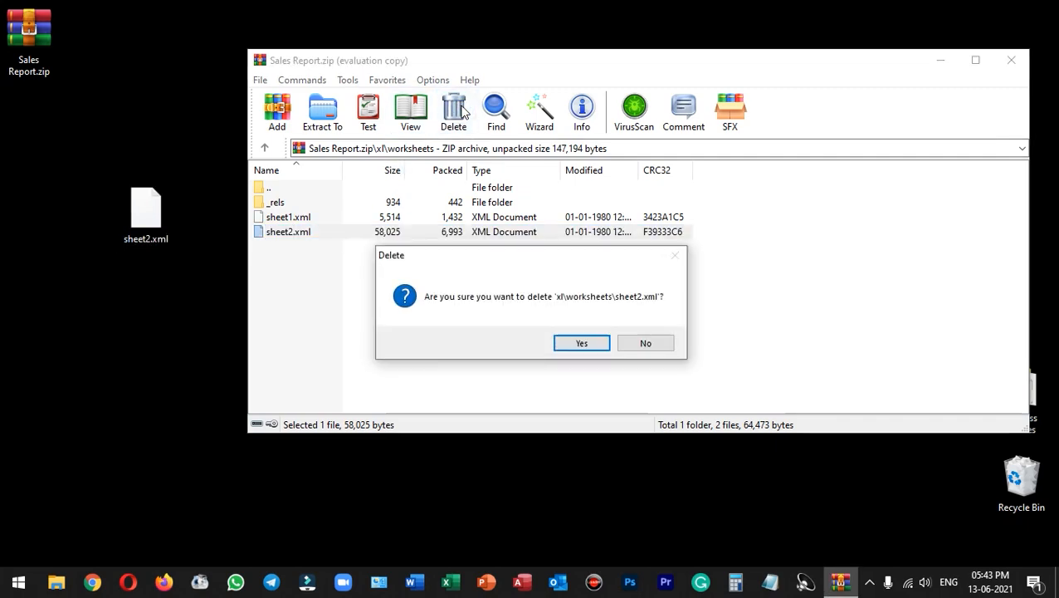
{"action": "left_click", "coordinate": [569, 342]}
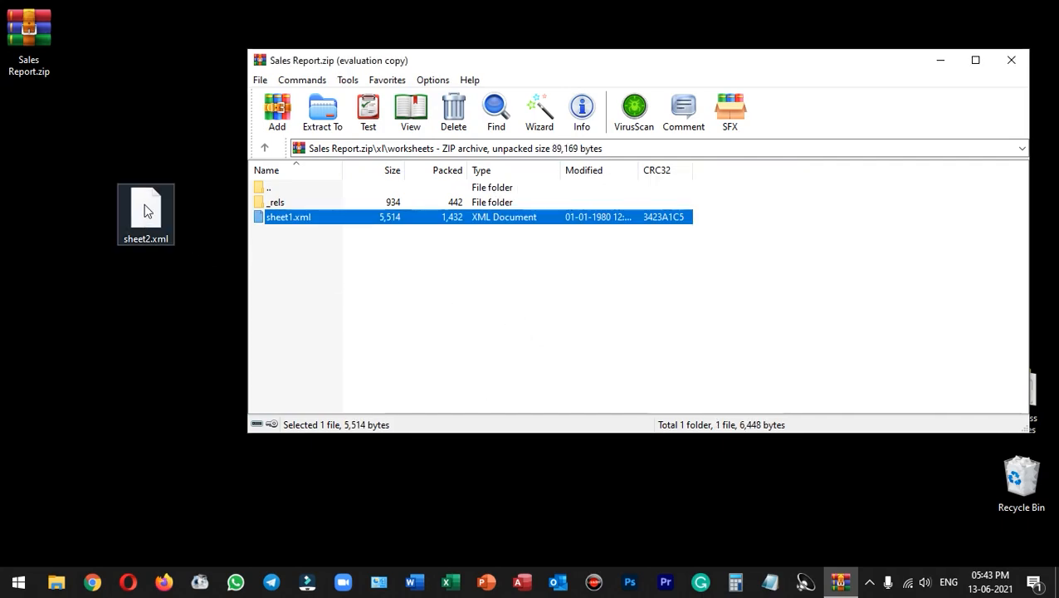
Step: Add the edited sheet2.xml from the desktop into the archive's worksheets folder, then close the archive
{"action": "left_click_drag", "start_coordinate": [145, 215], "coordinate": [379, 272]}
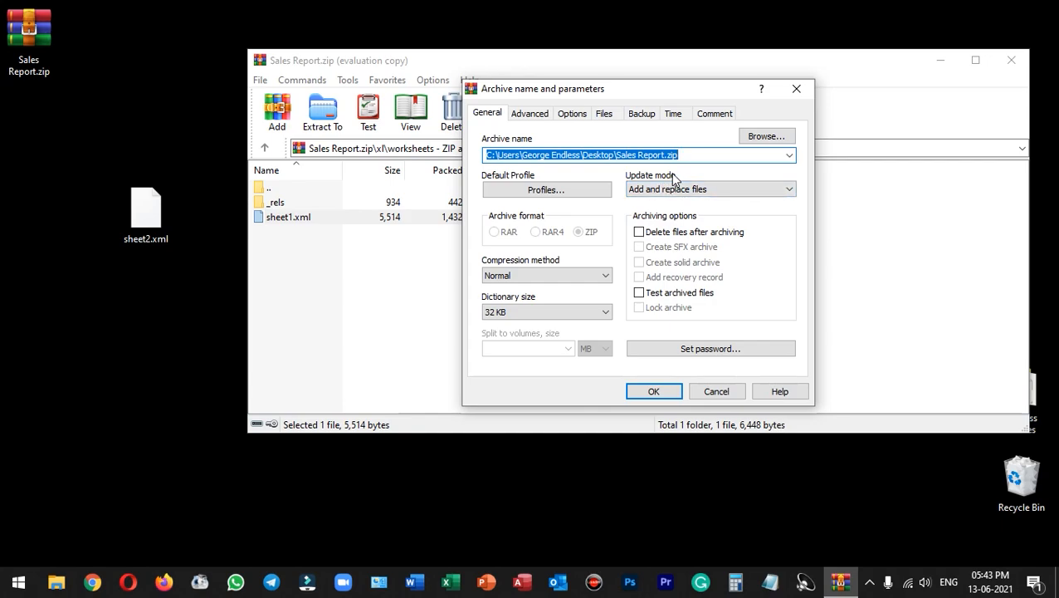
{"action": "left_click", "coordinate": [652, 388]}
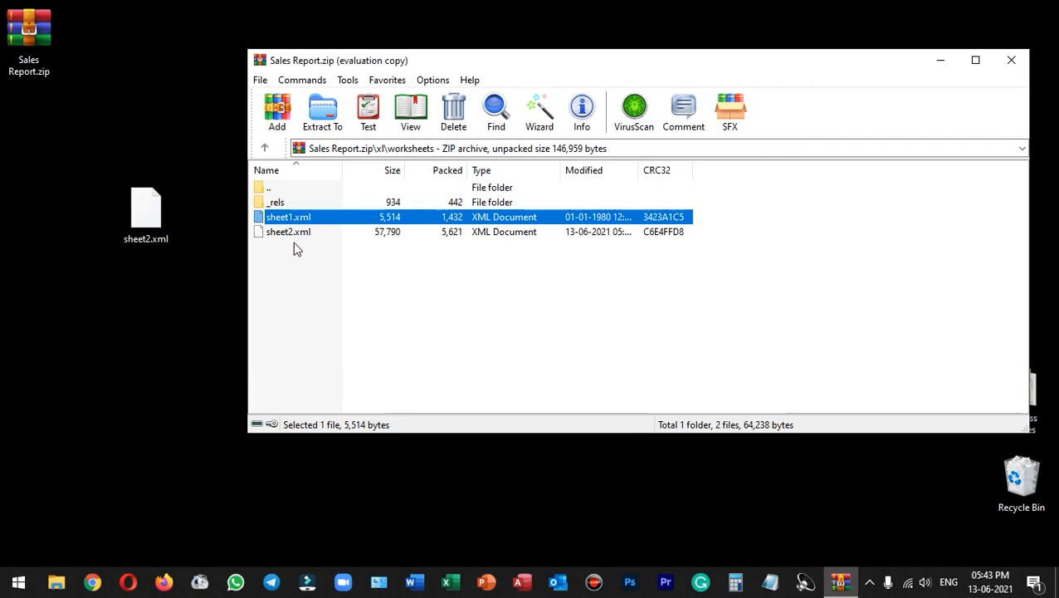
{"action": "left_click", "coordinate": [360, 286]}
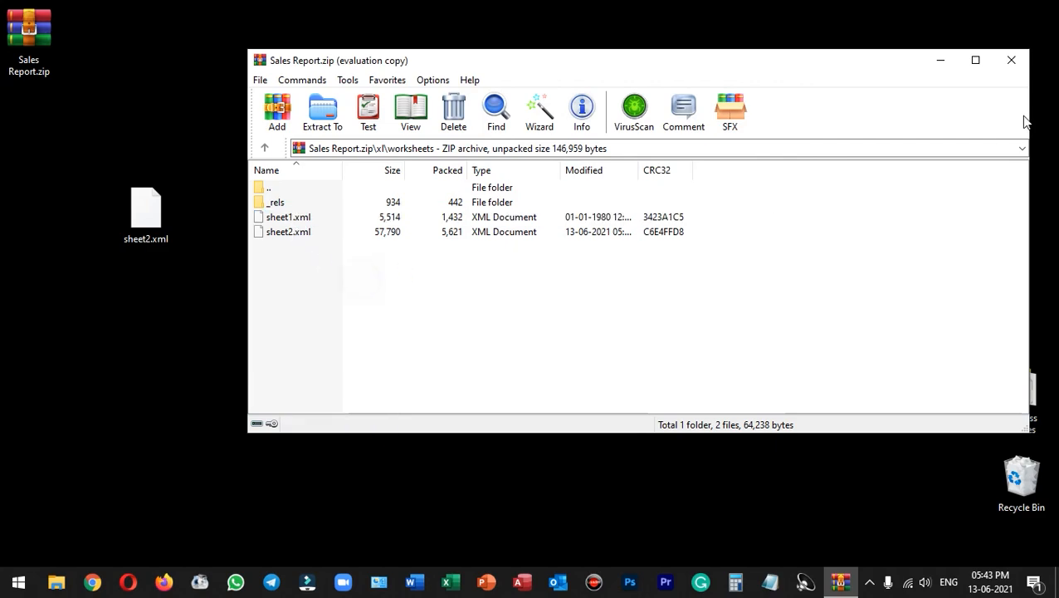
{"action": "left_click", "coordinate": [1011, 60]}
Step: Delete the extracted sheet2.xml file from the desktop
{"action": "left_click_drag", "start_coordinate": [300, 198], "coordinate": [263, 206]}
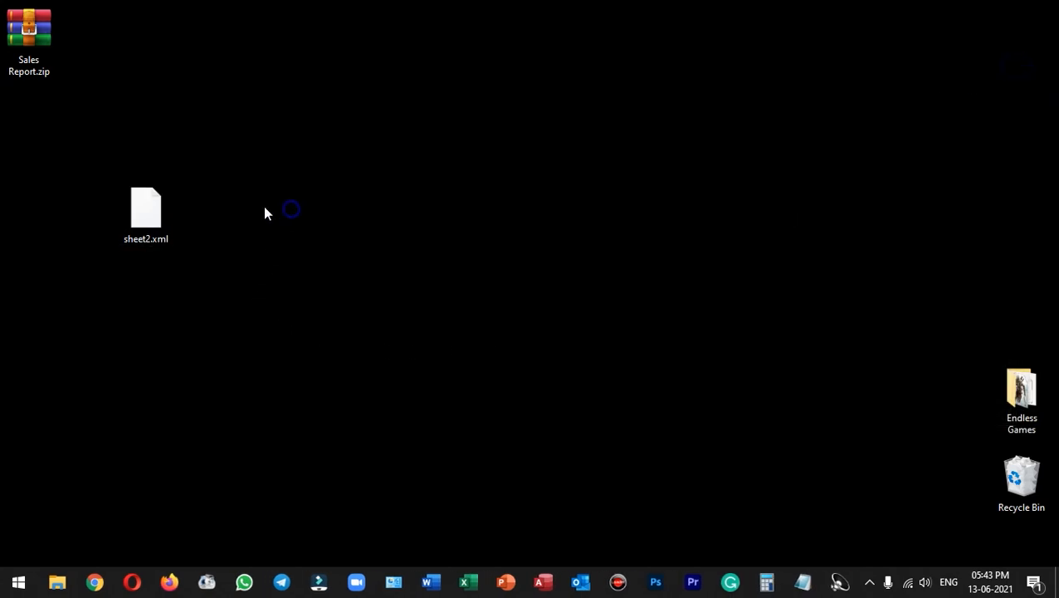
{"action": "left_click_drag", "start_coordinate": [254, 146], "coordinate": [93, 276]}
{"action": "key", "text": "Delete"}
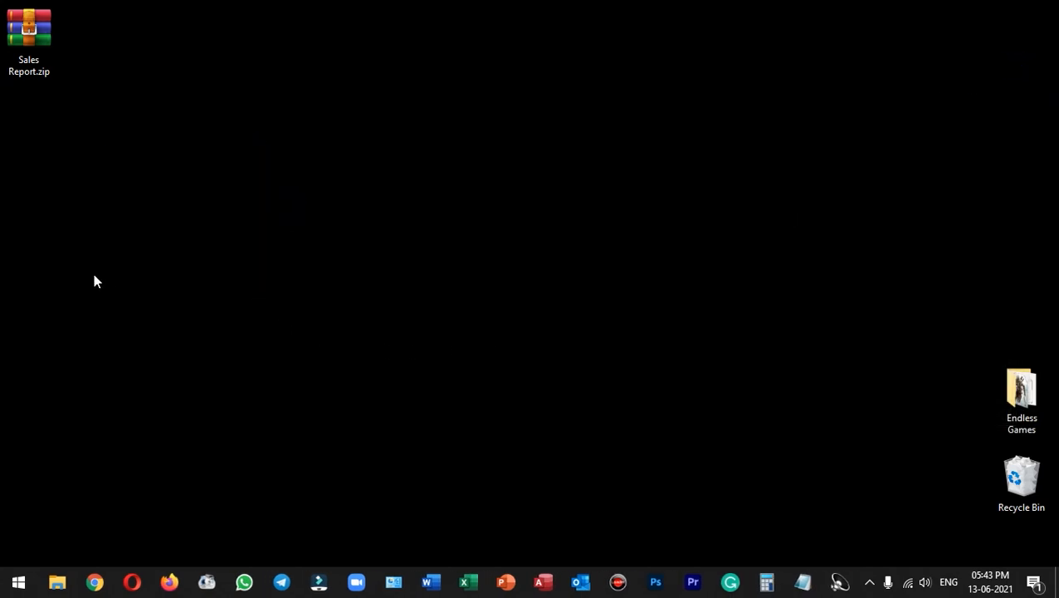
Step: Rename Sales Report.zip back to Sales Report.xlsx, accepting the extension change
{"action": "left_click", "coordinate": [32, 26]}
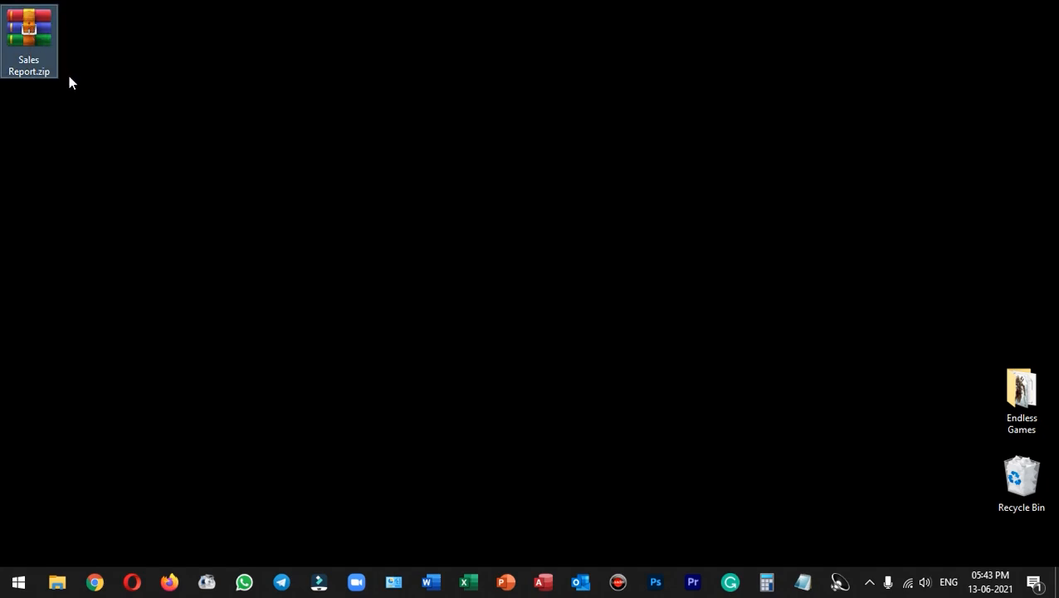
{"action": "key", "text": "F2"}
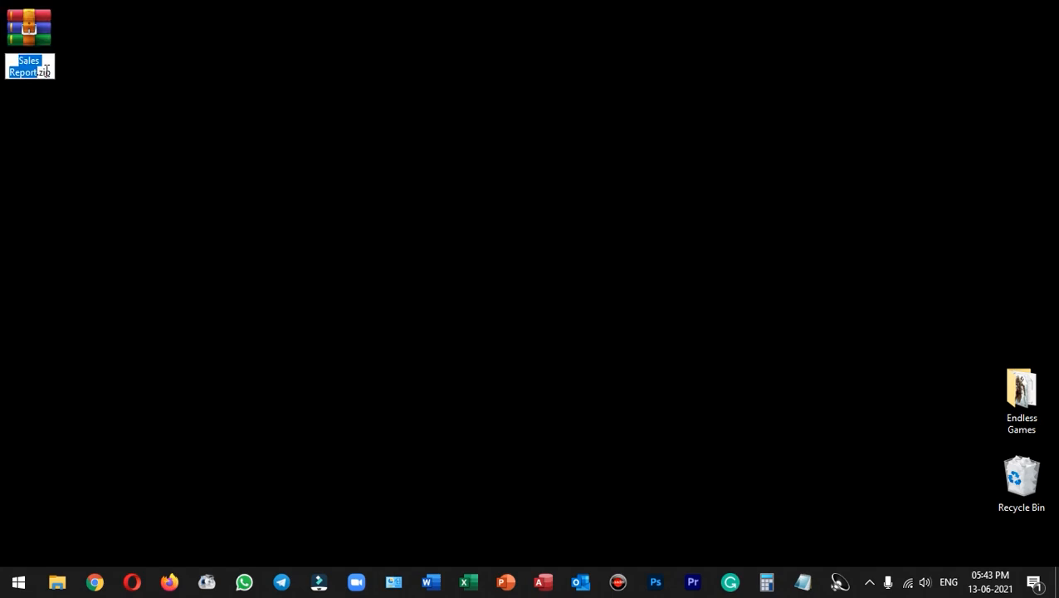
{"action": "left_click", "coordinate": [51, 72]}
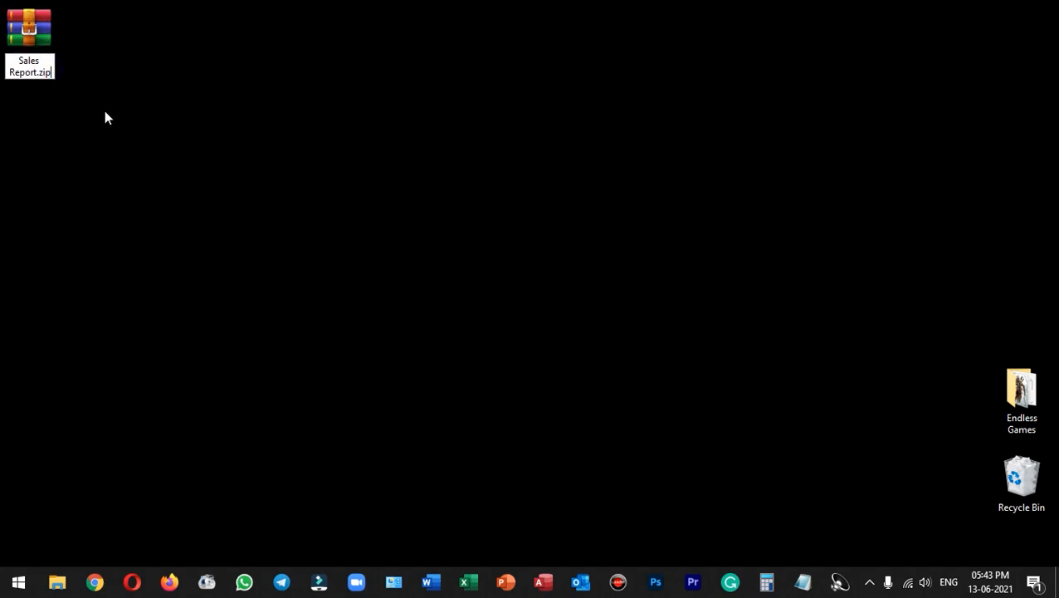
{"action": "key", "text": "BackSpace"}
{"action": "key", "text": "BackSpace"}
{"action": "key", "text": "BackSpace"}
{"action": "key", "text": "BackSpace"}
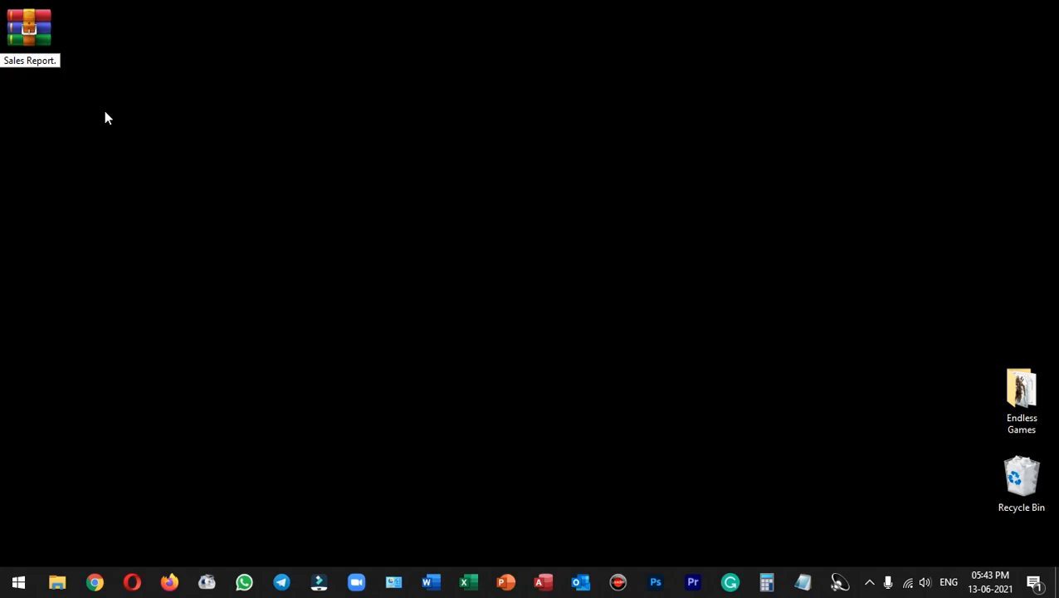
{"action": "type", "text": ".xlsx"}
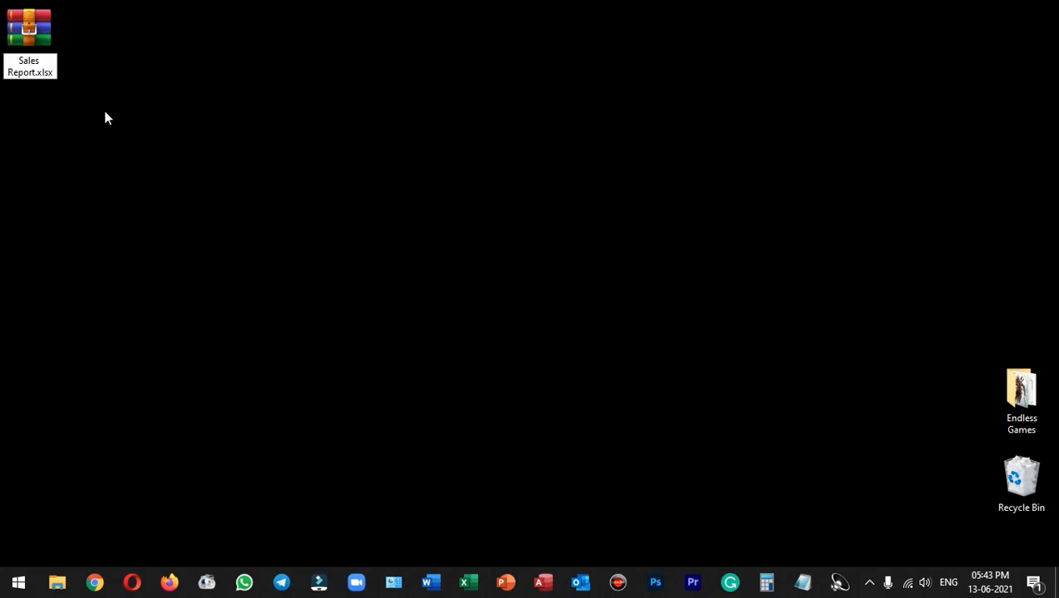
{"action": "key", "text": "Return"}
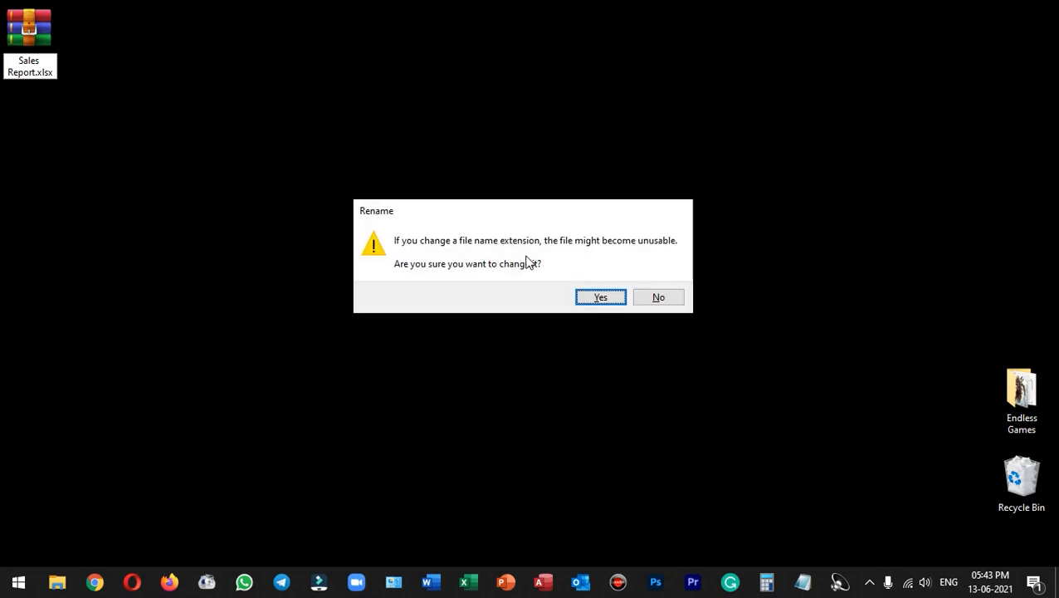
{"action": "left_click", "coordinate": [600, 298]}
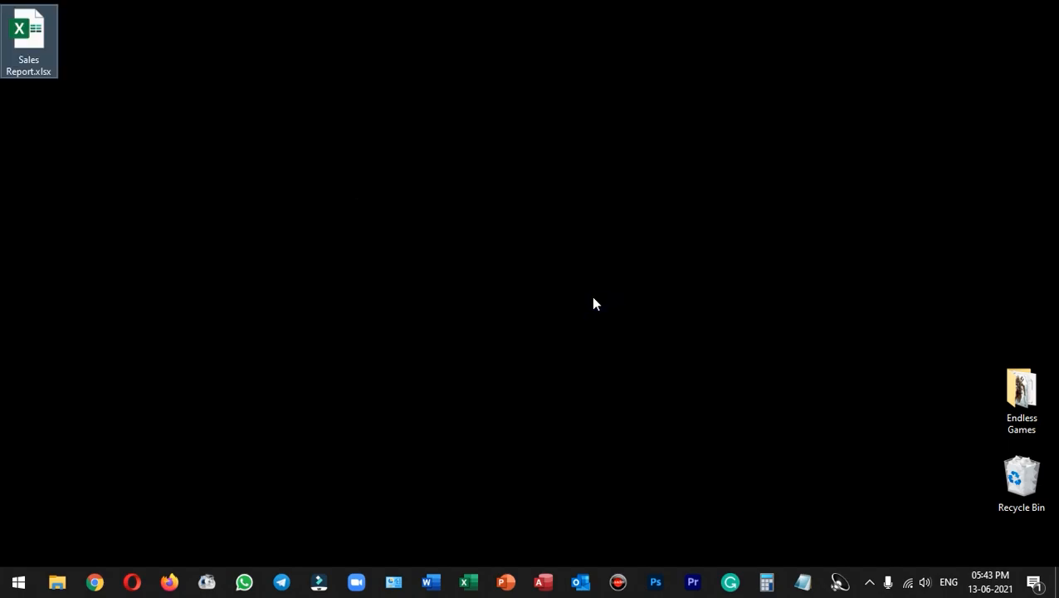
Step: Open Sales Report.xlsx, switch to the Product Sales Report sheet, and clear cell M11
{"action": "left_click", "coordinate": [125, 85]}
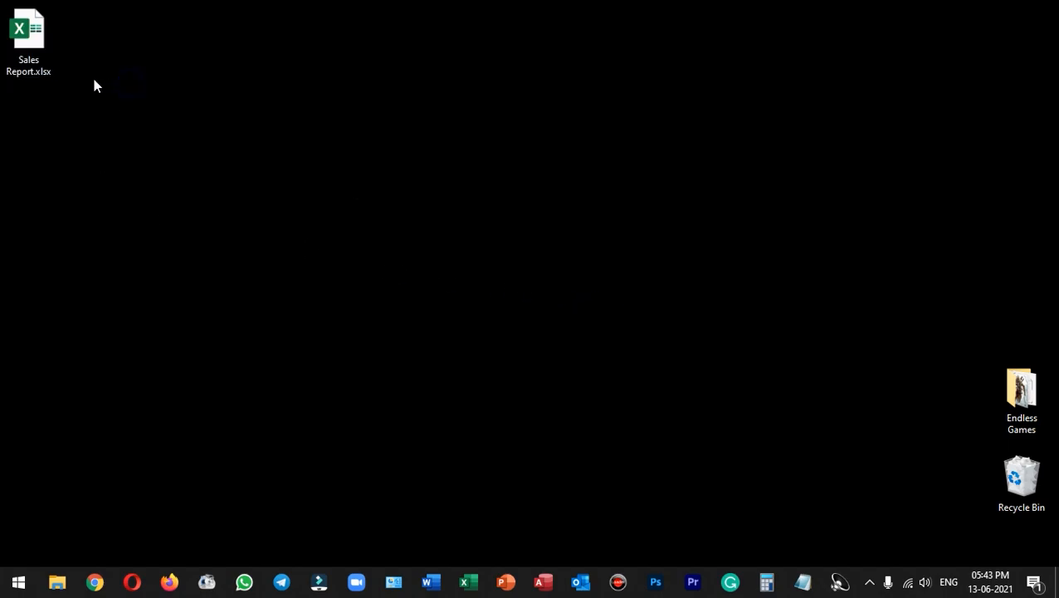
{"action": "double_click", "coordinate": [32, 31]}
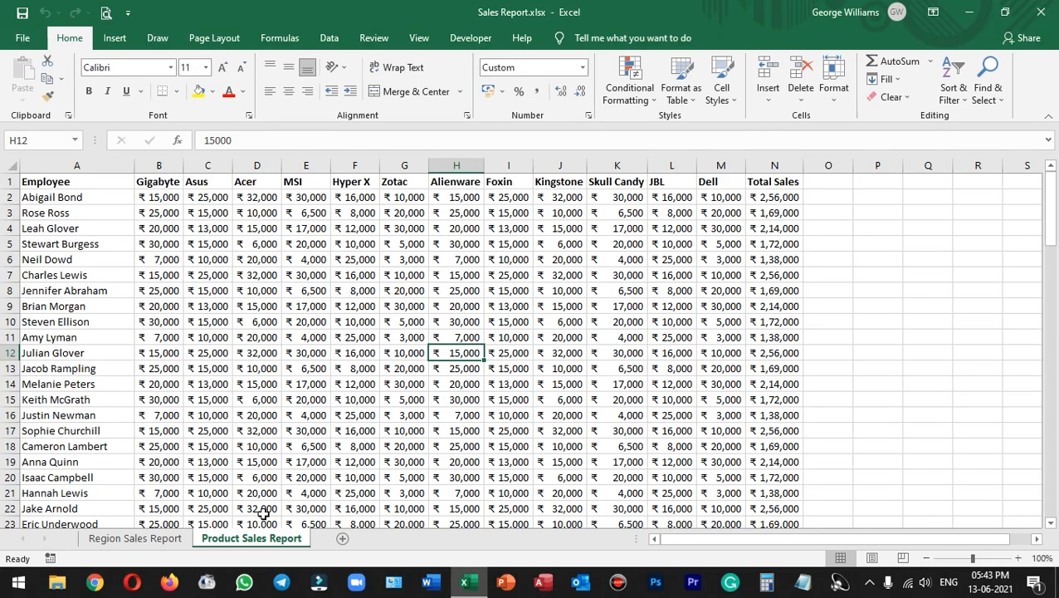
{"action": "left_click", "coordinate": [125, 543]}
{"action": "left_click", "coordinate": [251, 539]}
{"action": "left_click", "coordinate": [738, 336]}
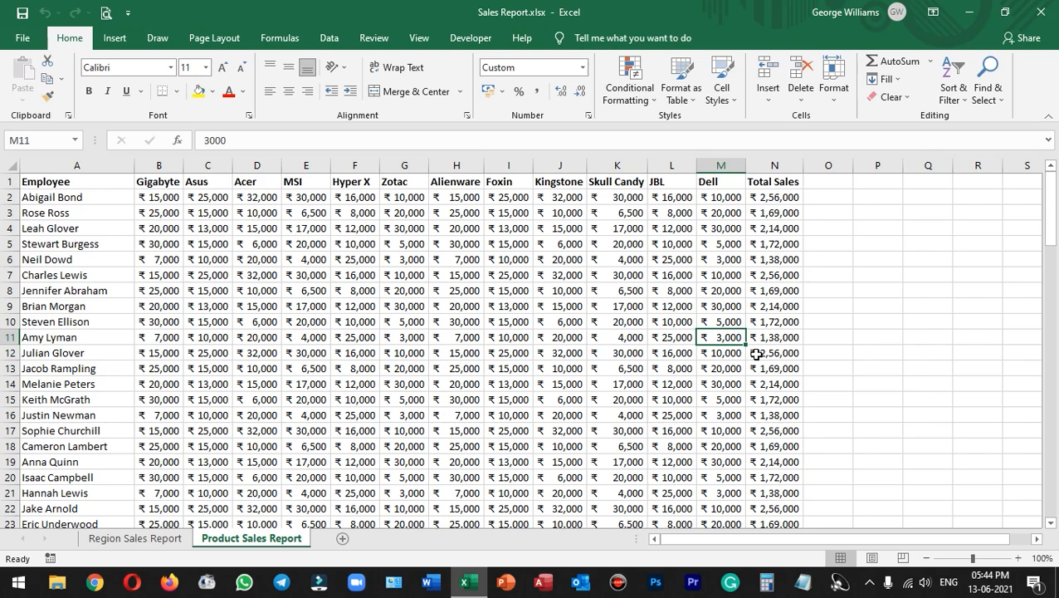
{"action": "key", "text": "Delete"}
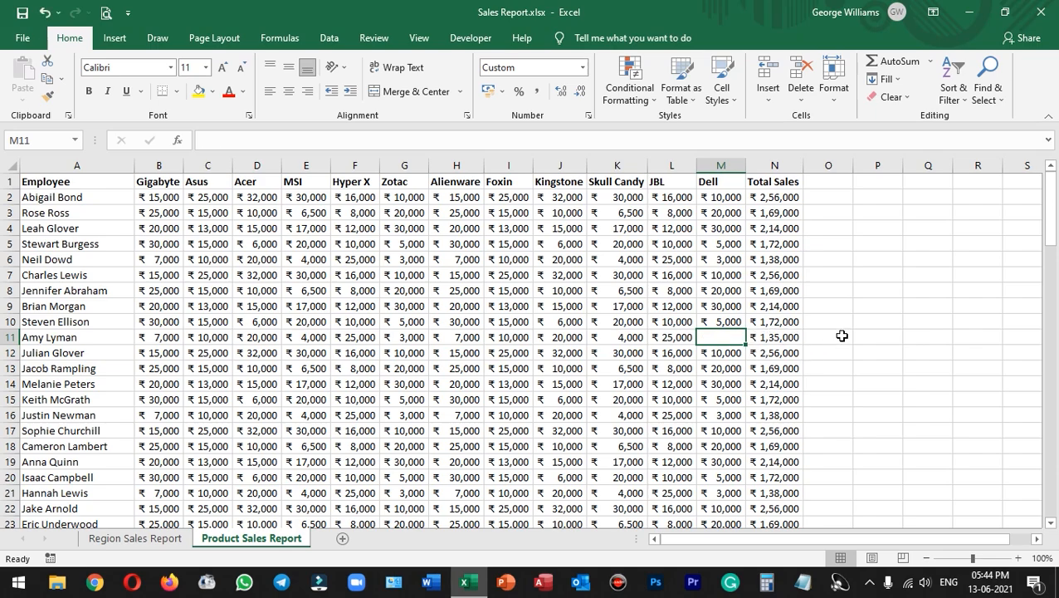
Step: Clear the contents of range I7:K11 on the Product Sales Report sheet
{"action": "left_click_drag", "start_coordinate": [509, 268], "coordinate": [633, 338]}
{"action": "key", "text": "Delete"}
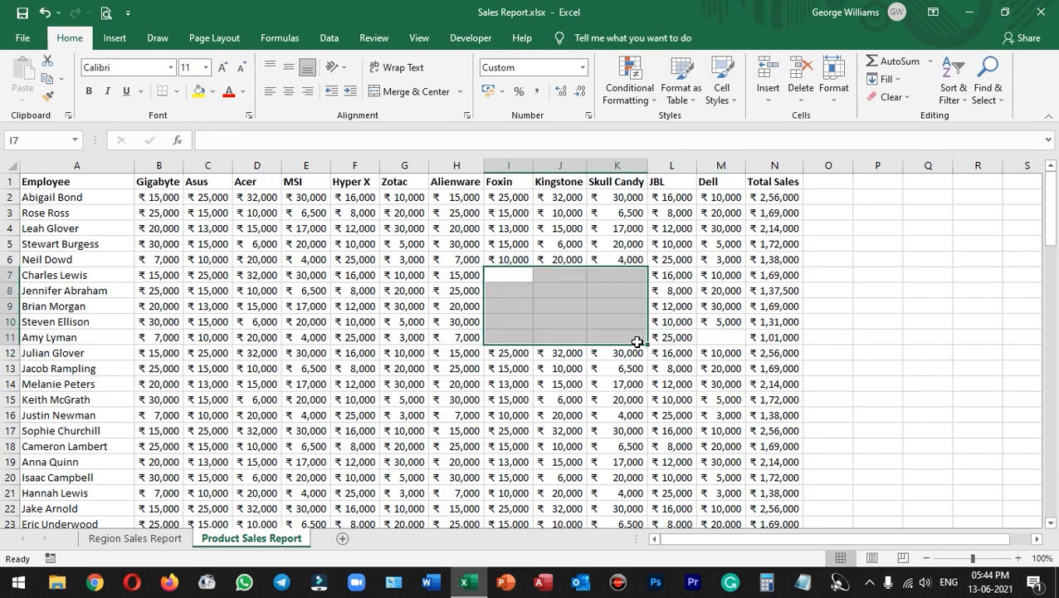
{"action": "left_click", "coordinate": [860, 303]}
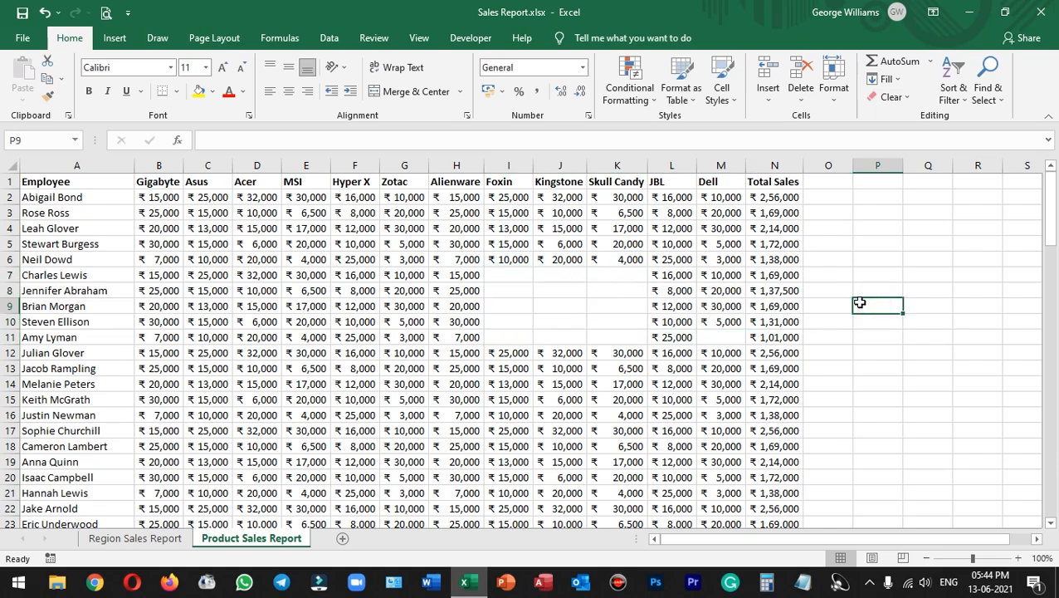